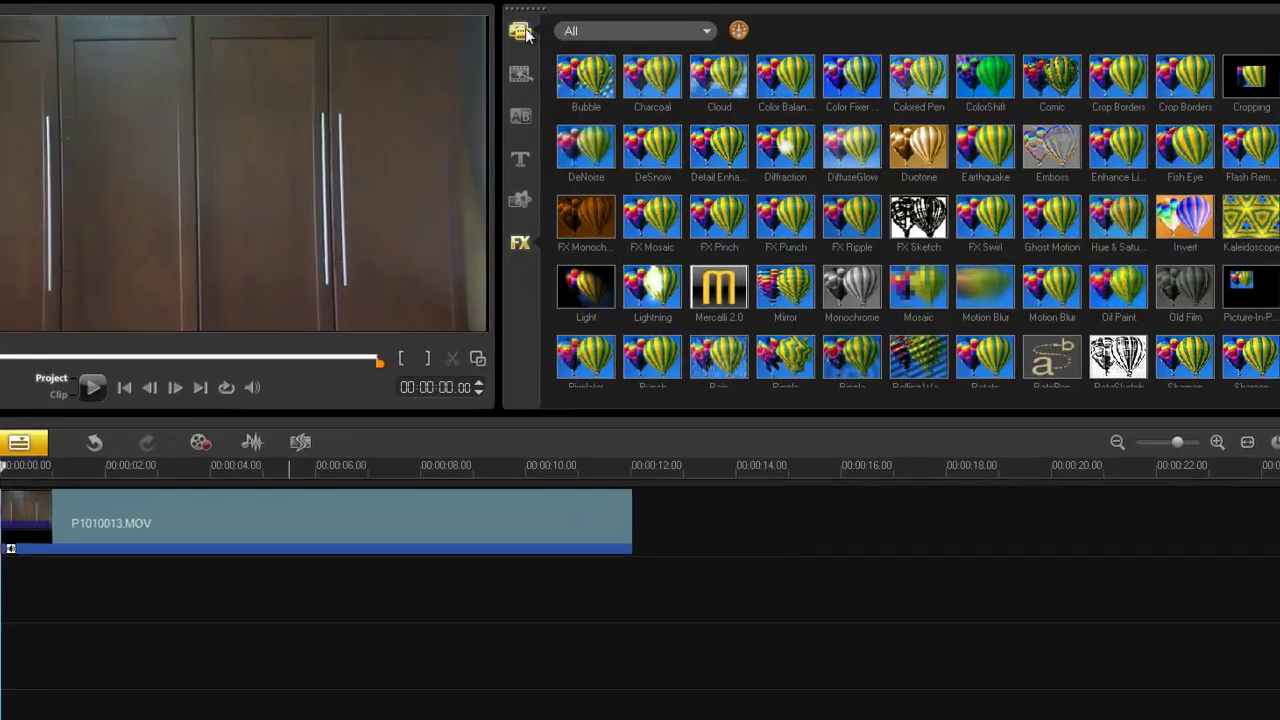
# Place P1010014.MOV at 00:00 on the overlay track and show it at Original Size.
pyautogui.click(519, 31)
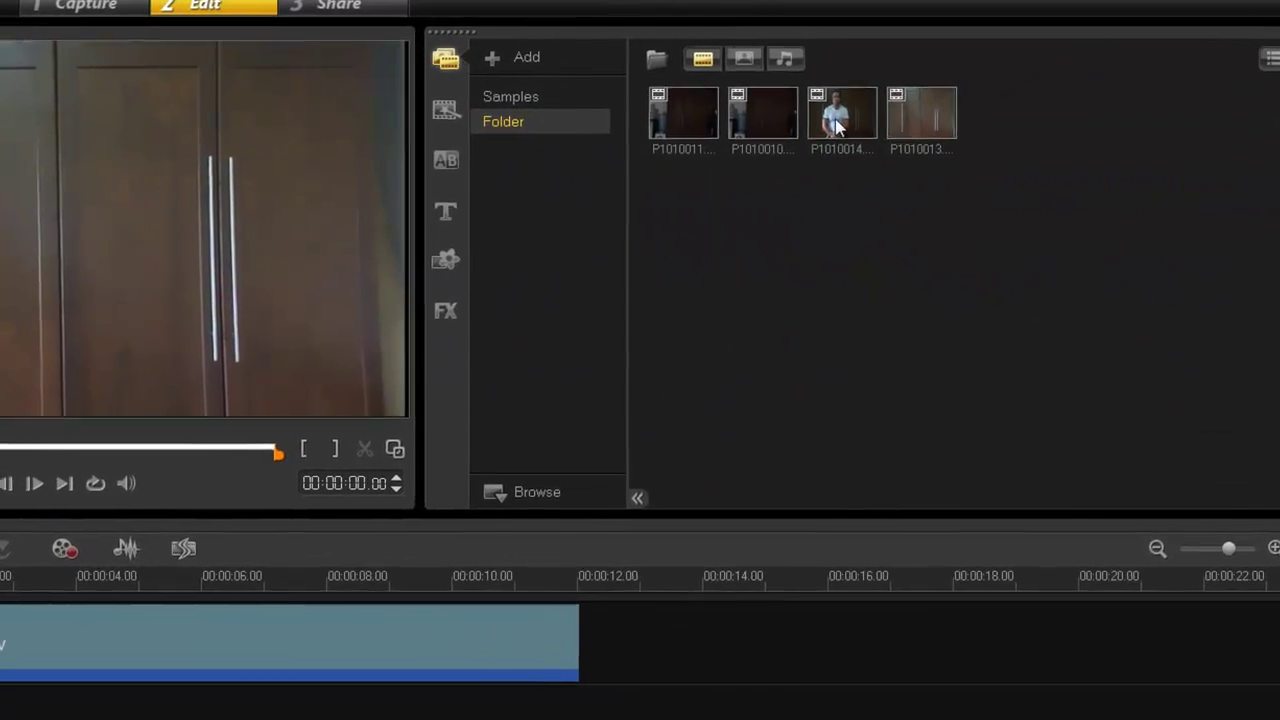
pyautogui.moveTo(850, 80); pyautogui.dragTo(471, 593)
pyautogui.moveTo(670, 688); pyautogui.dragTo(672, 688)
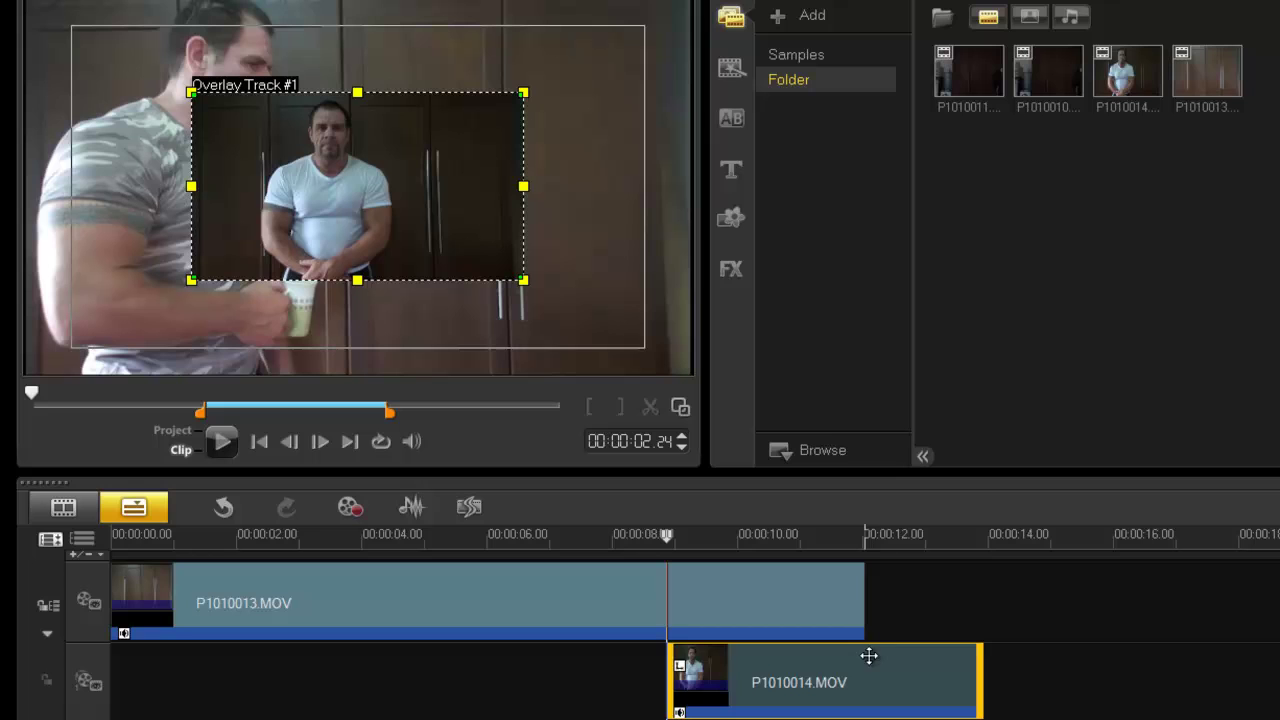
pyautogui.moveTo(899, 667); pyautogui.dragTo(340, 700)
pyautogui.rightClick(453, 200)
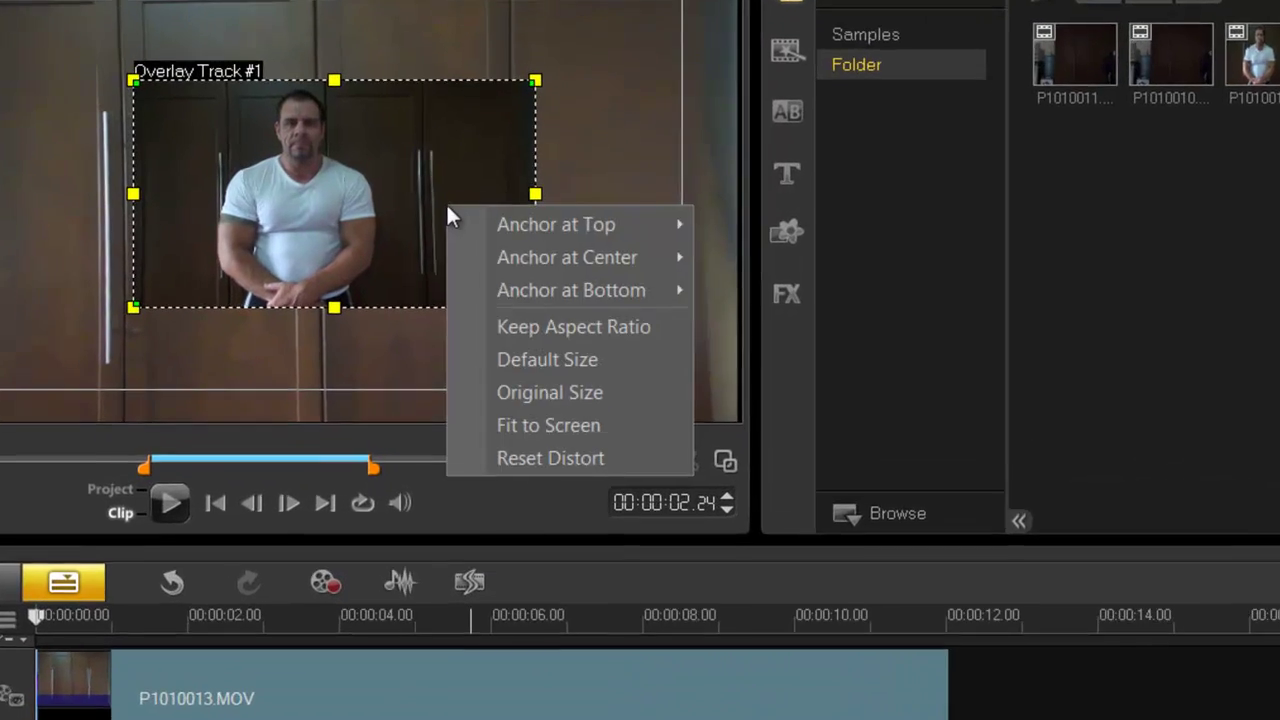
pyautogui.click(526, 343)
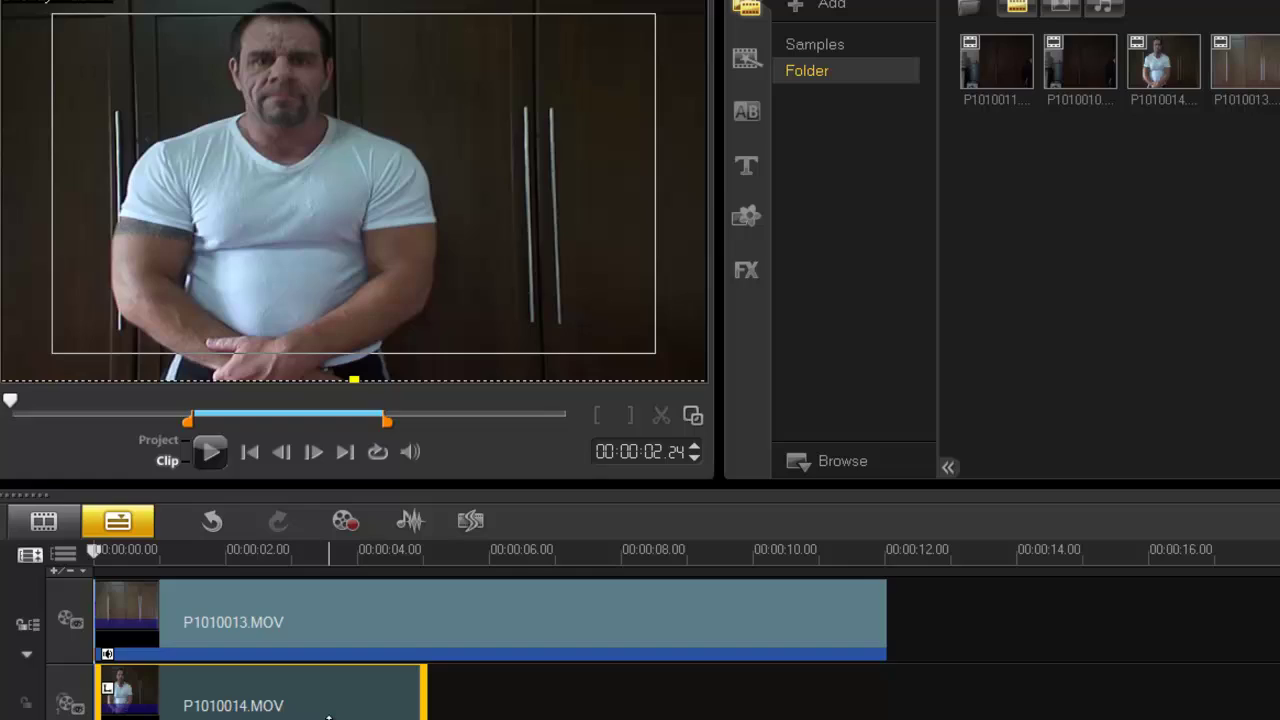
# Apply Chroma Key overlay options to P1010014.MOV, keyed to black with Similarity 3.
pyautogui.click(746, 270)
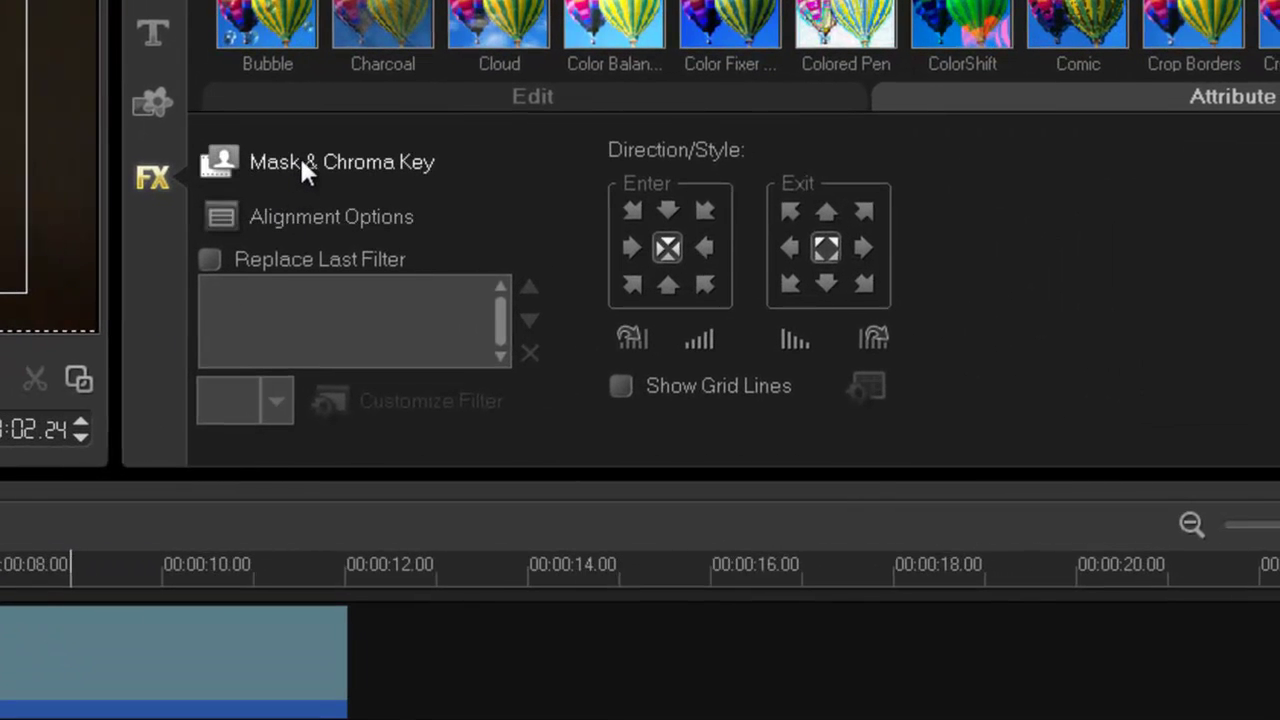
pyautogui.click(299, 160)
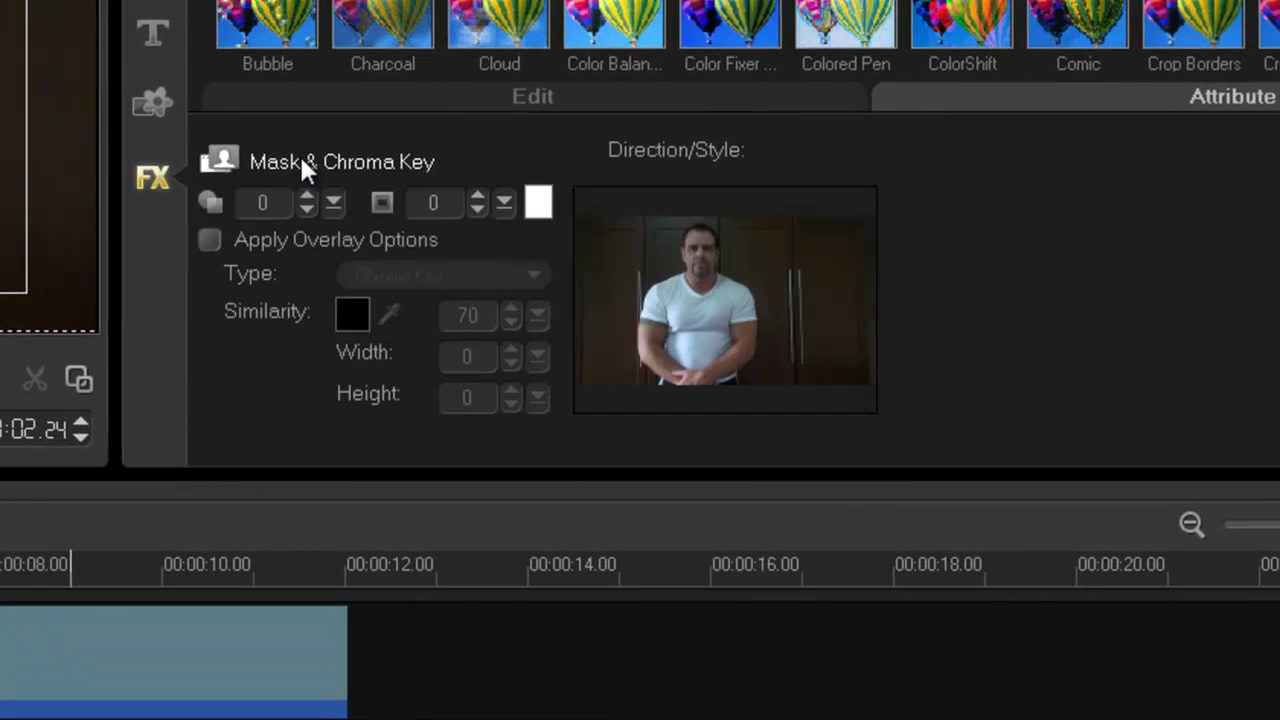
pyautogui.scroll(-1, 299, 160)
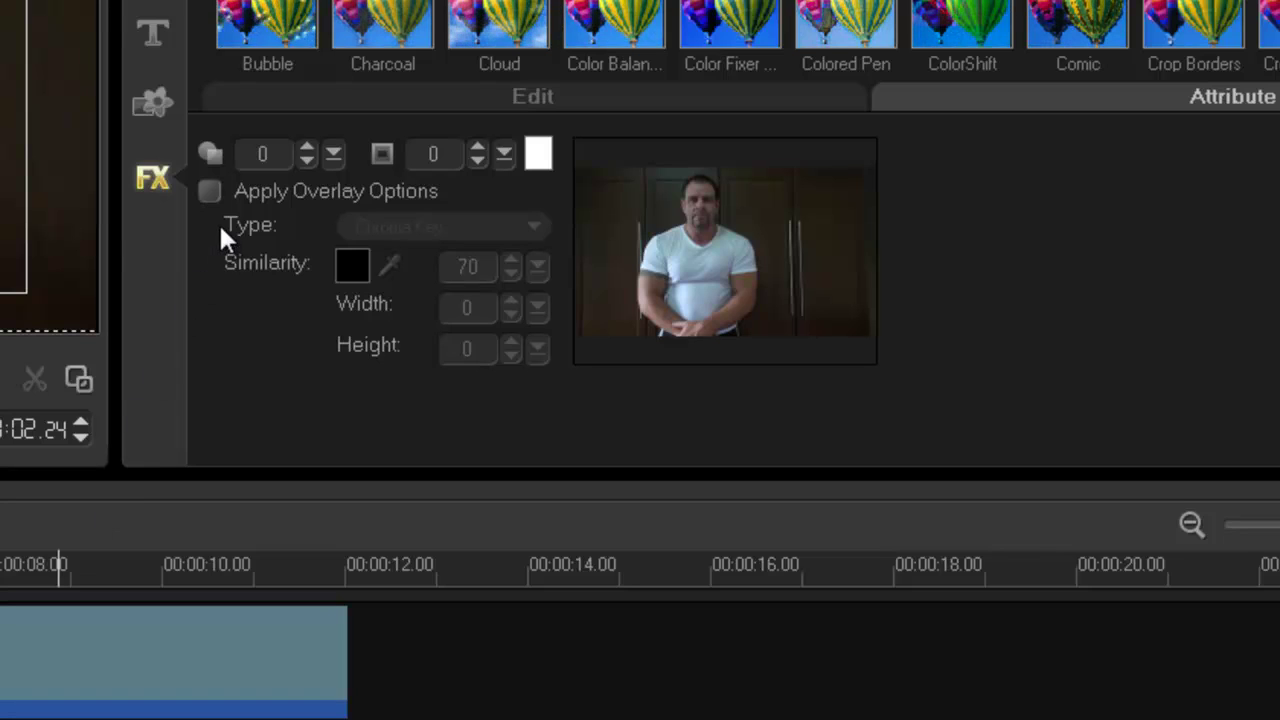
pyautogui.click(210, 192)
pyautogui.click(352, 266)
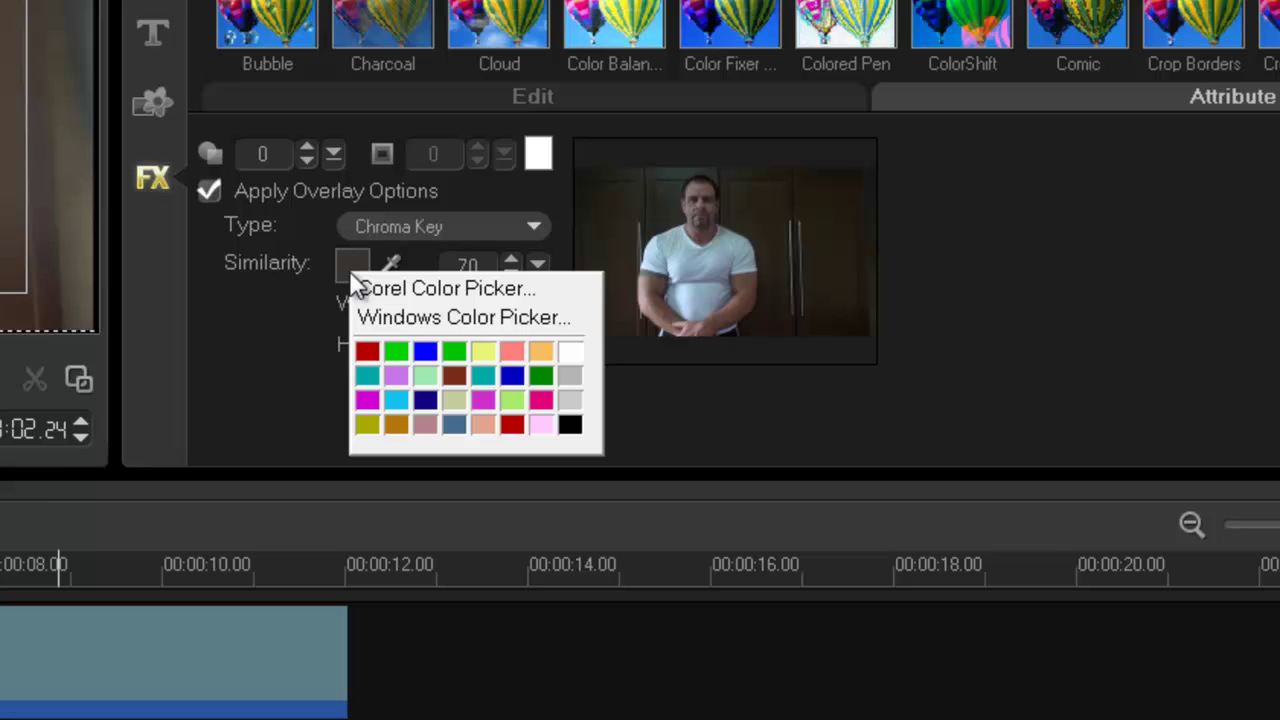
pyautogui.click(570, 422)
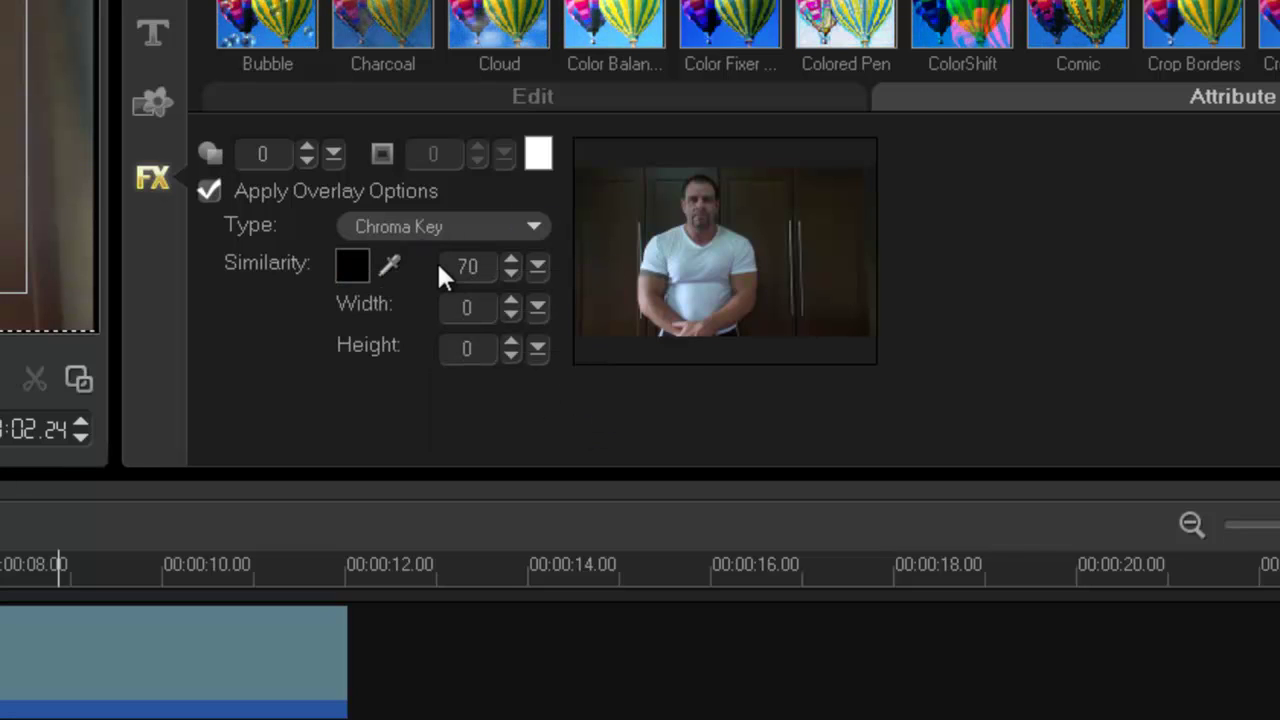
pyautogui.click(537, 266)
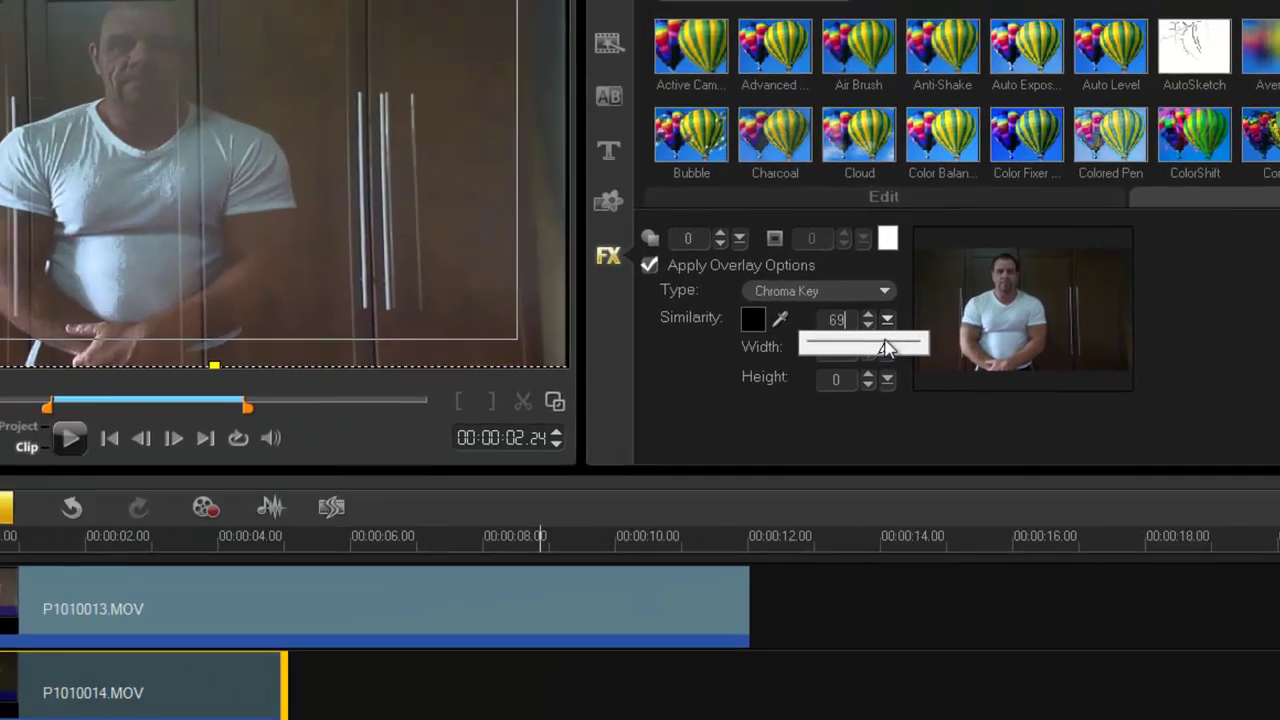
pyautogui.moveTo(885, 347); pyautogui.dragTo(806, 348)
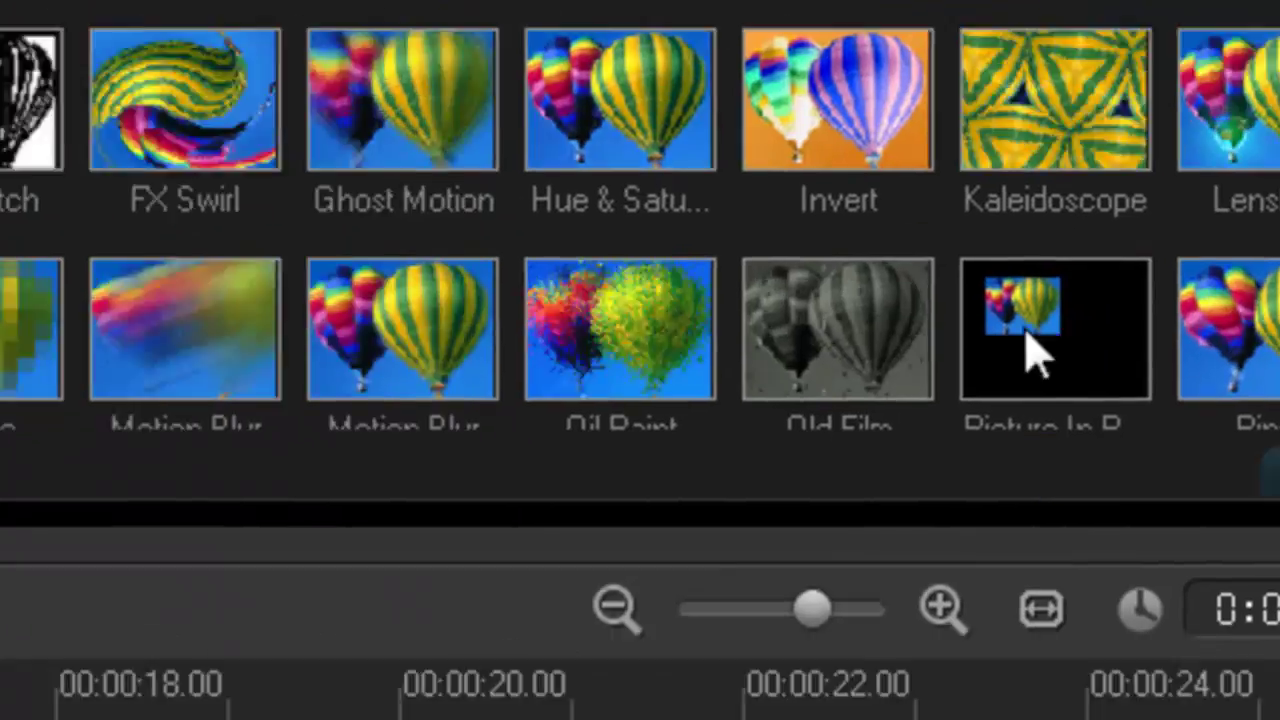
# Apply the Picture-In-Picture filter to P1010014.MOV and open its Customize Filter settings.
pyautogui.moveTo(1234, 406); pyautogui.dragTo(466, 628)
pyautogui.moveTo(607, 493); pyautogui.dragTo(610, 480)
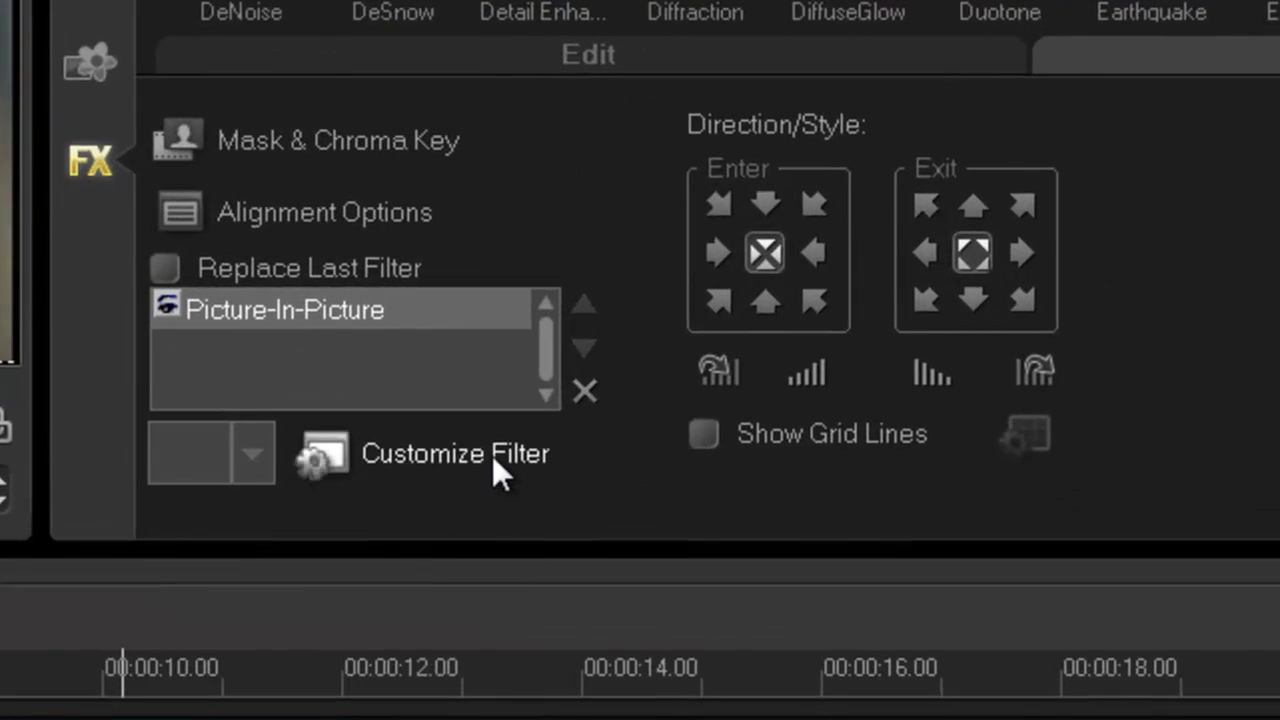
pyautogui.click(492, 455)
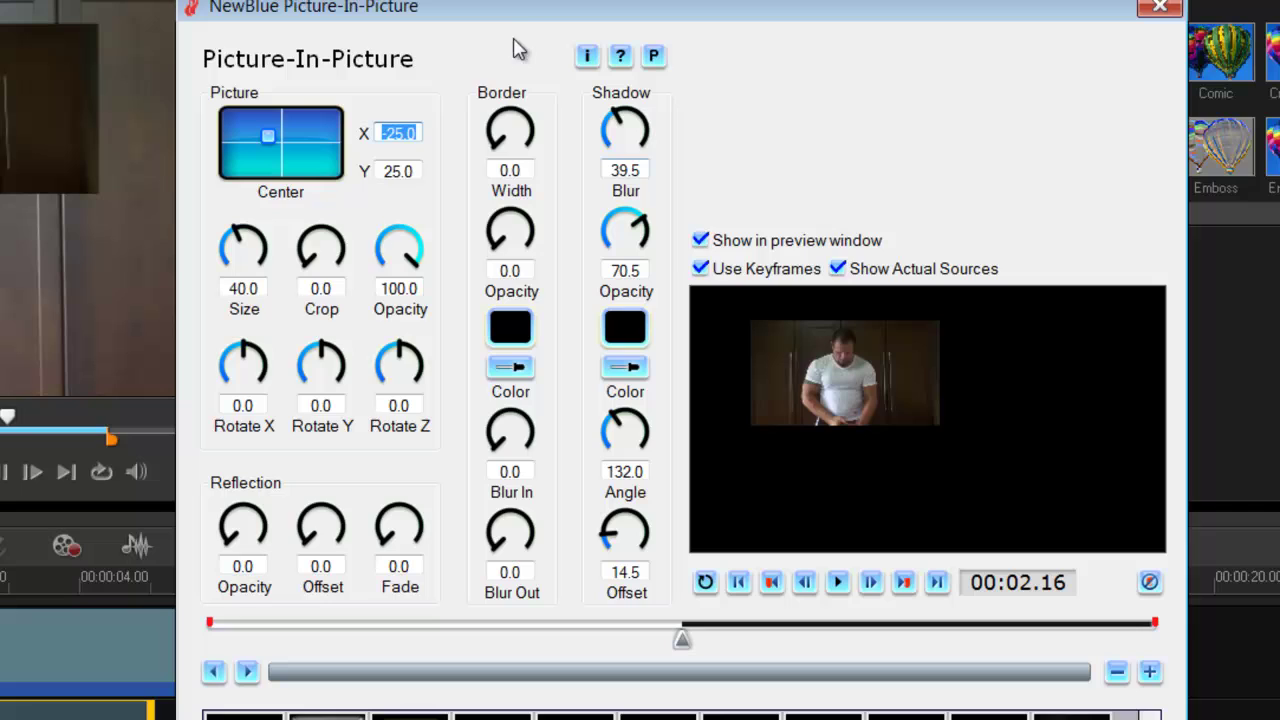
# On the first keyframe at 00:00.00, turn the shadow blur, angle and offset down to 0.
pyautogui.moveTo(452, 15); pyautogui.dragTo(732, 12)
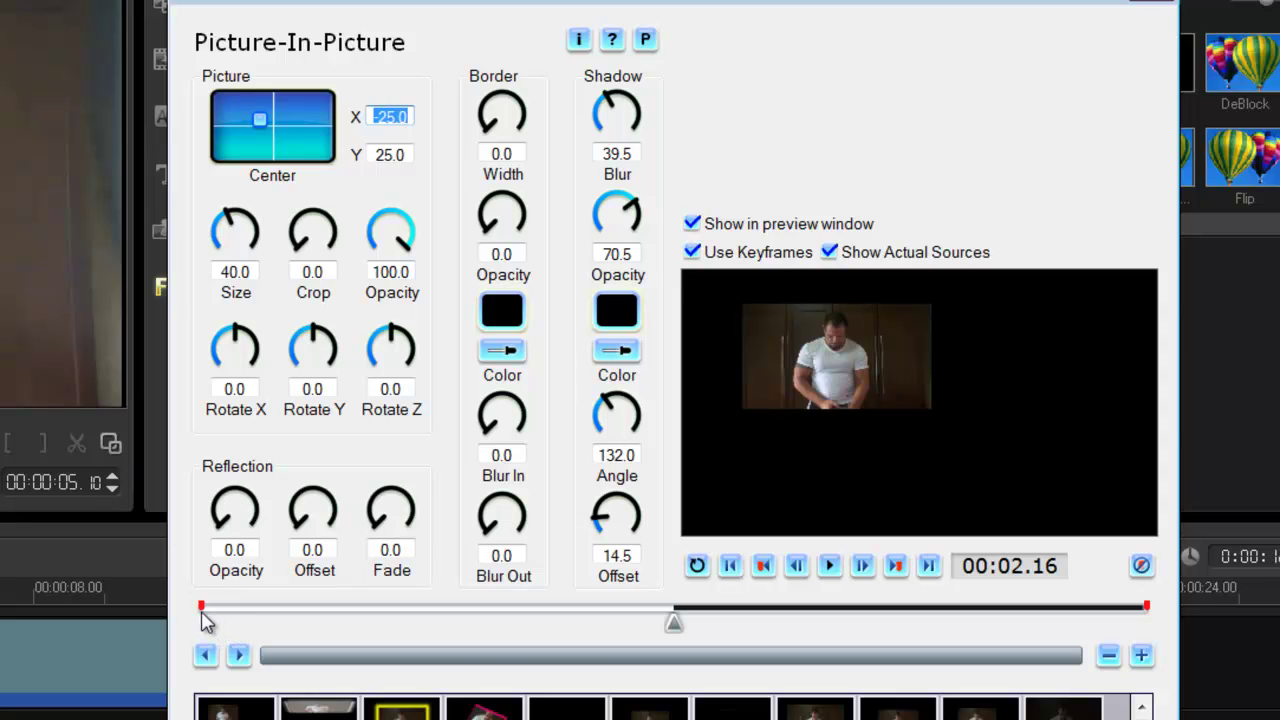
pyautogui.click(764, 566)
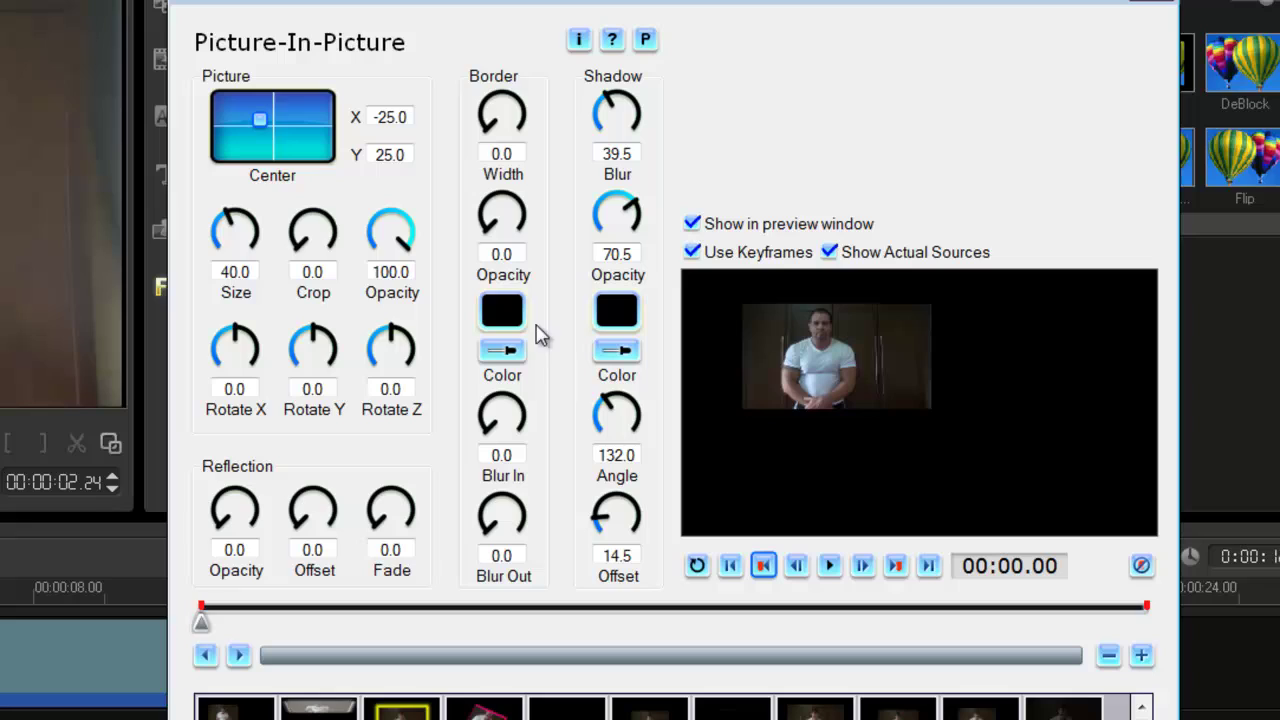
pyautogui.moveTo(614, 118); pyautogui.dragTo(500, 365)
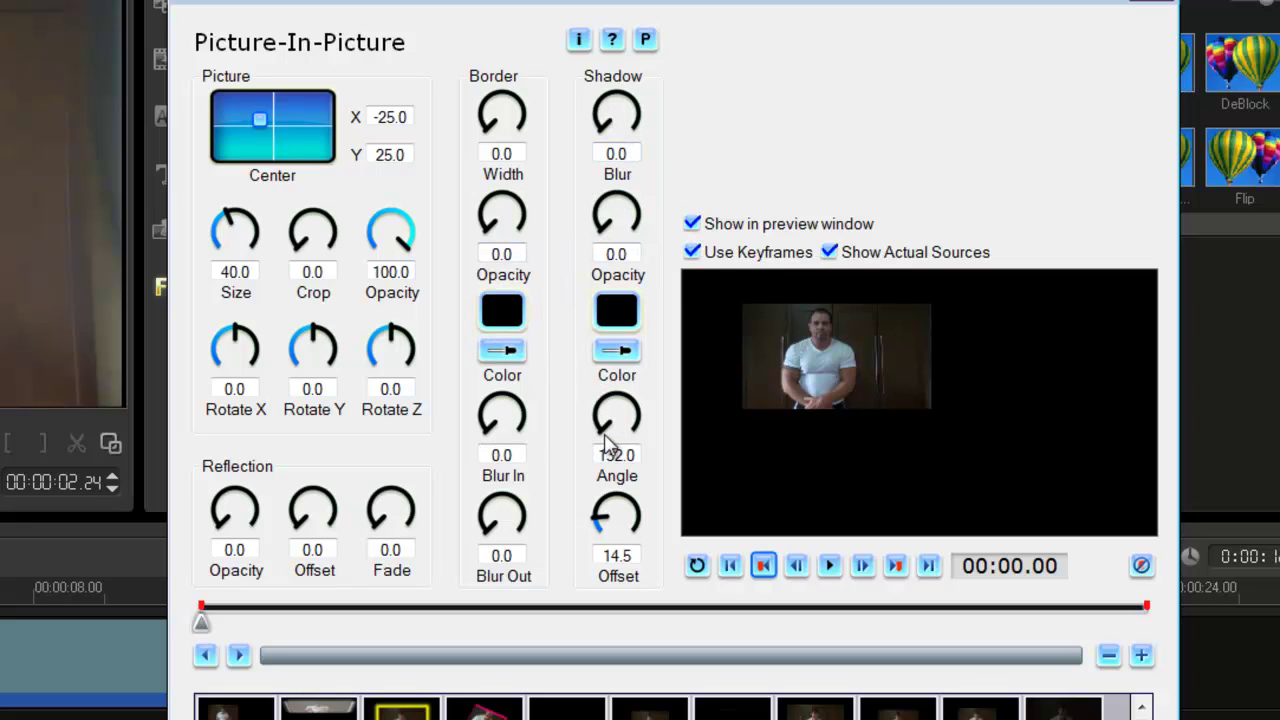
pyautogui.moveTo(610, 445); pyautogui.dragTo(482, 562)
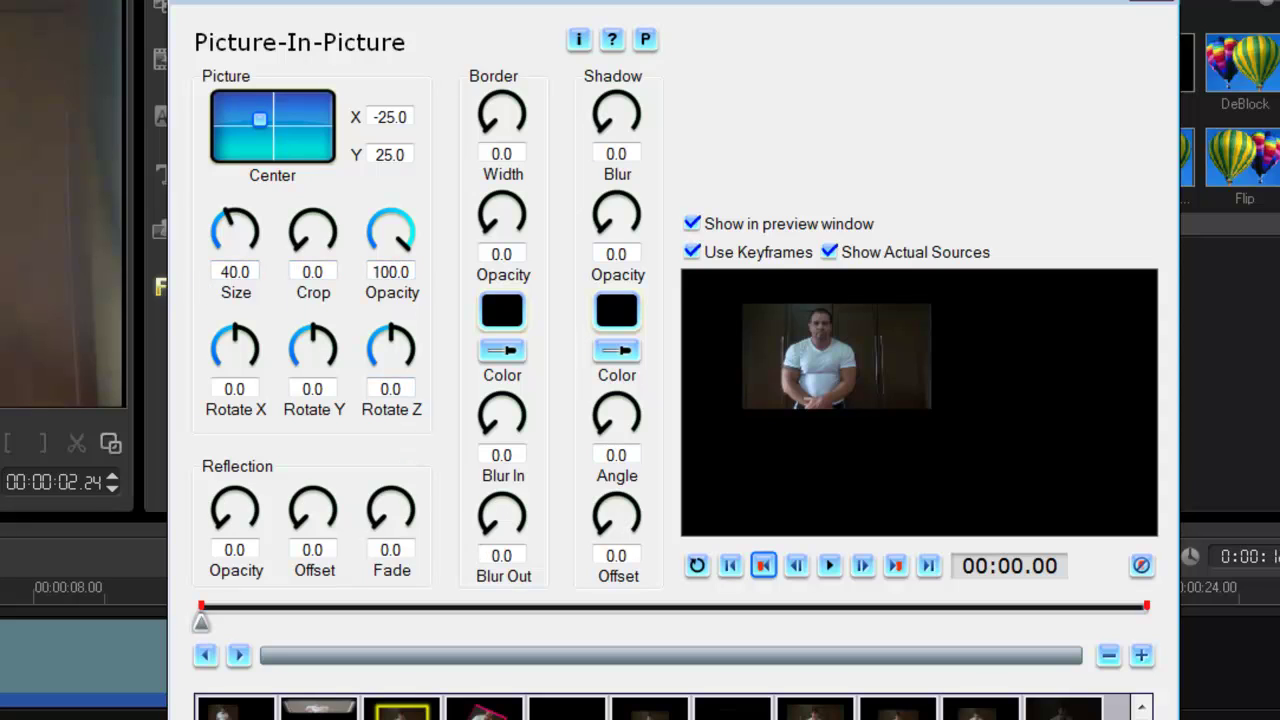
# Set the first keyframe's picture Size to 100 and position to X 0, Y 0.
pyautogui.doubleClick(238, 271)
pyautogui.write('100')
pyautogui.press('Return')
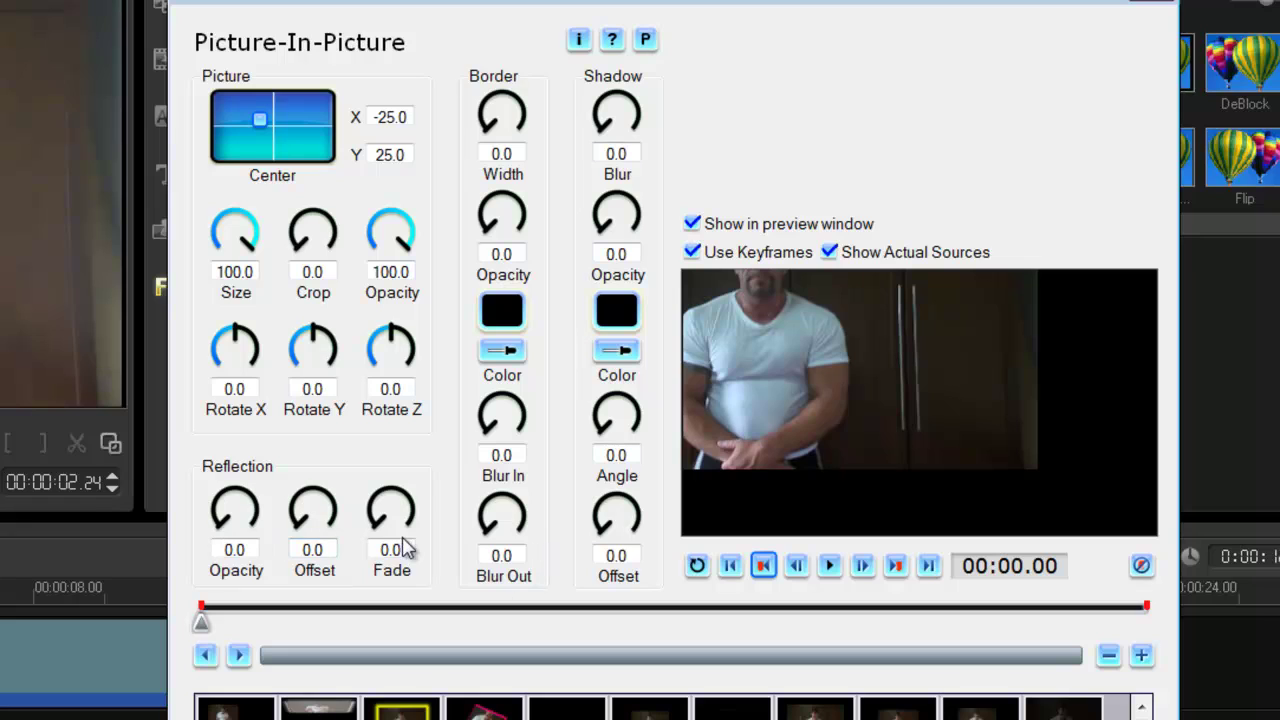
pyautogui.click(414, 119)
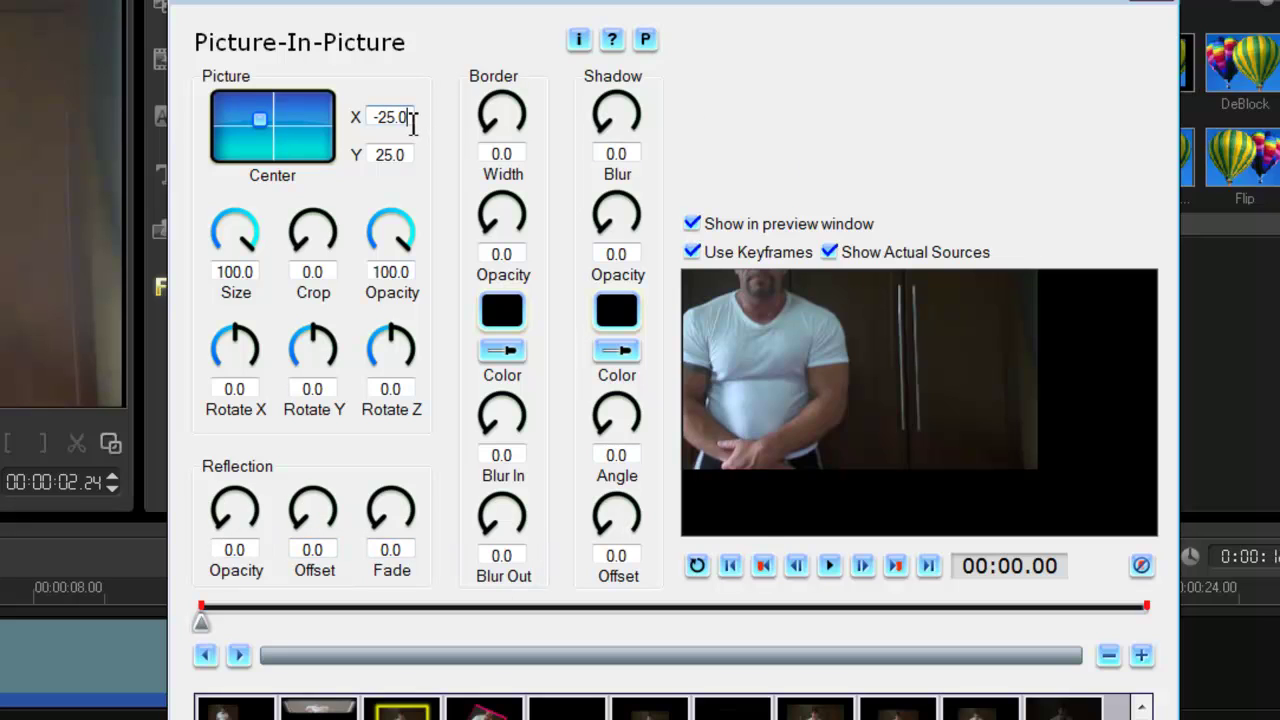
pyautogui.moveTo(413, 119); pyautogui.dragTo(366, 124)
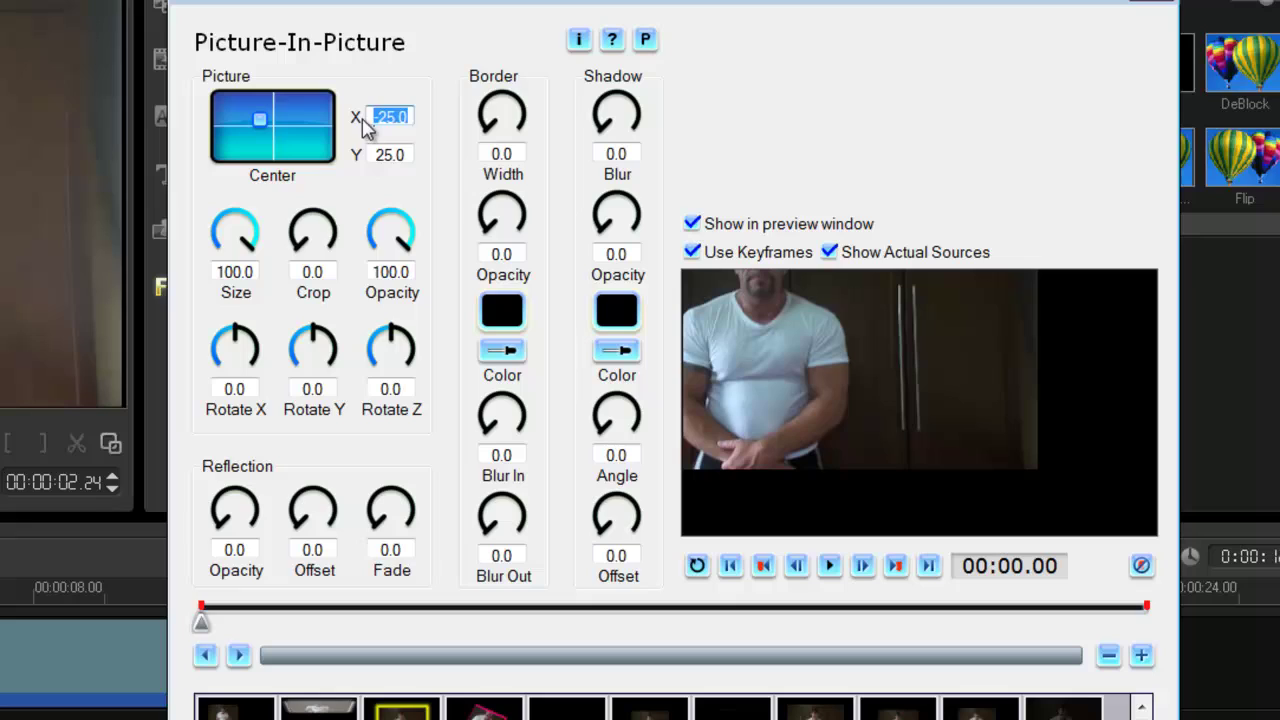
pyautogui.write('0')
pyautogui.moveTo(407, 157); pyautogui.dragTo(379, 157)
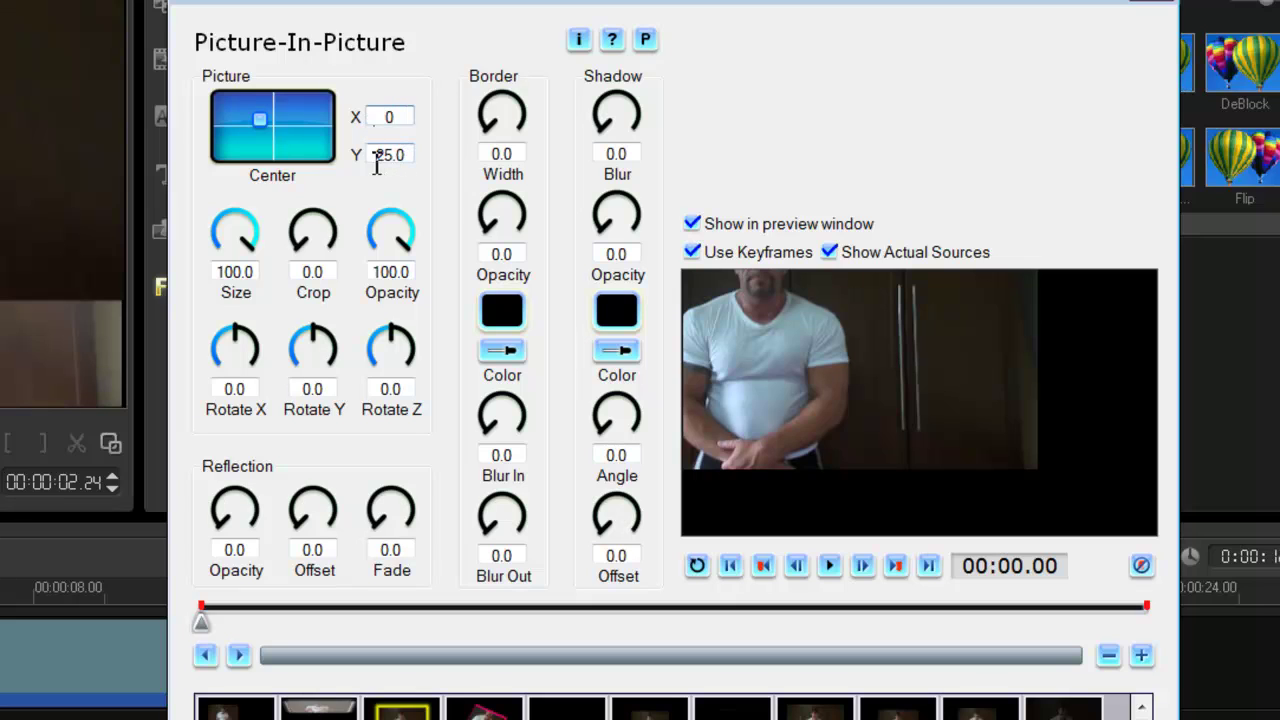
pyautogui.write('0')
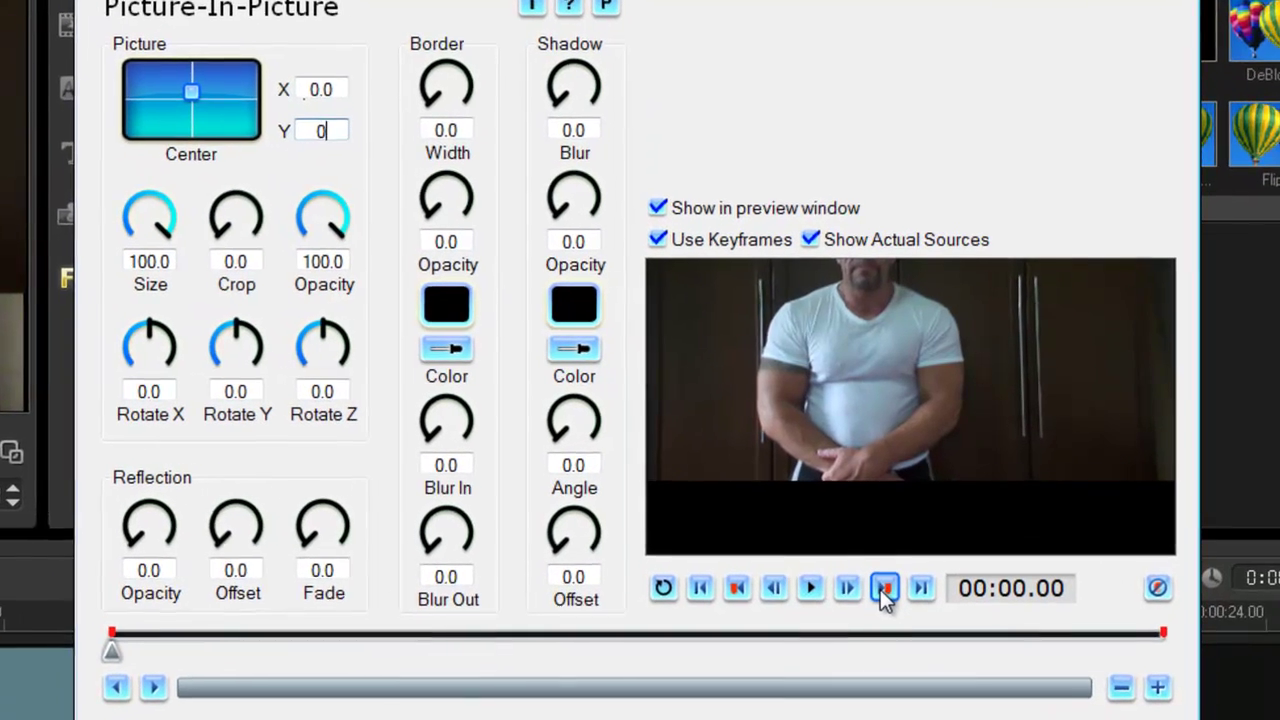
pyautogui.click(896, 565)
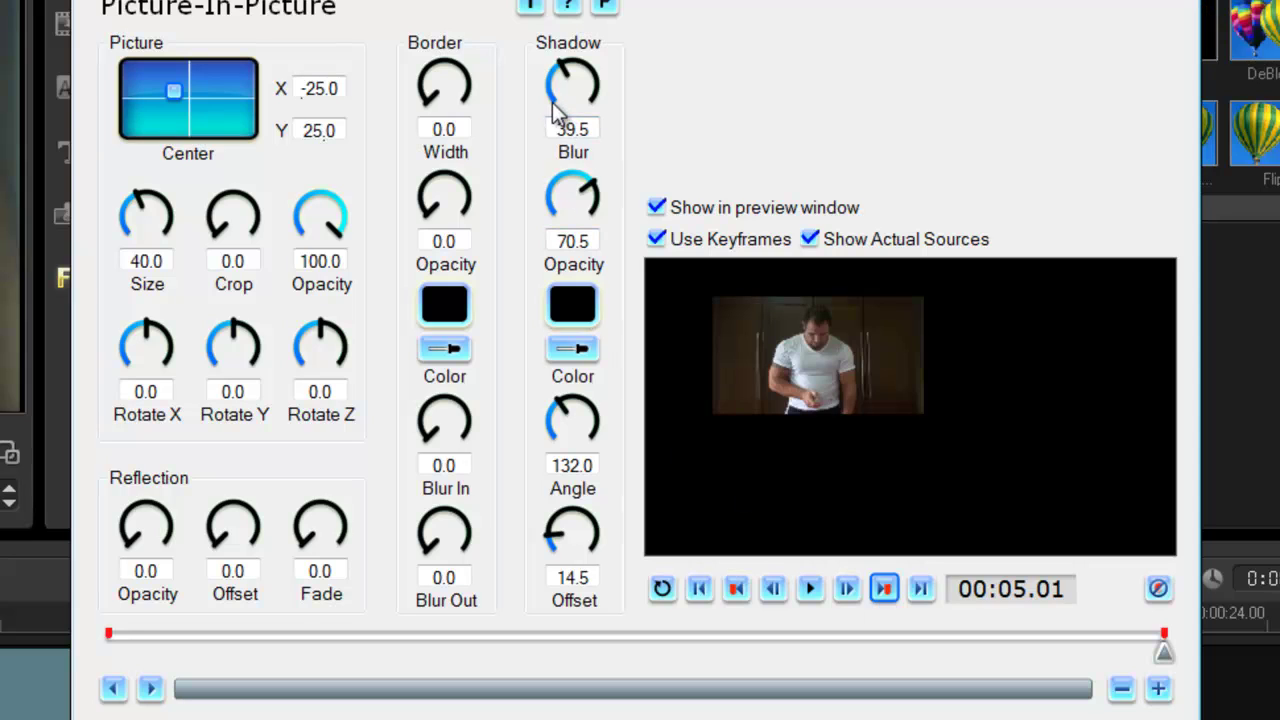
# On the last keyframe, reset shadow blur, angle, offset and opacity to 0.
pyautogui.moveTo(570, 115); pyautogui.dragTo(580, 250)
pyautogui.doubleClick(563, 432)
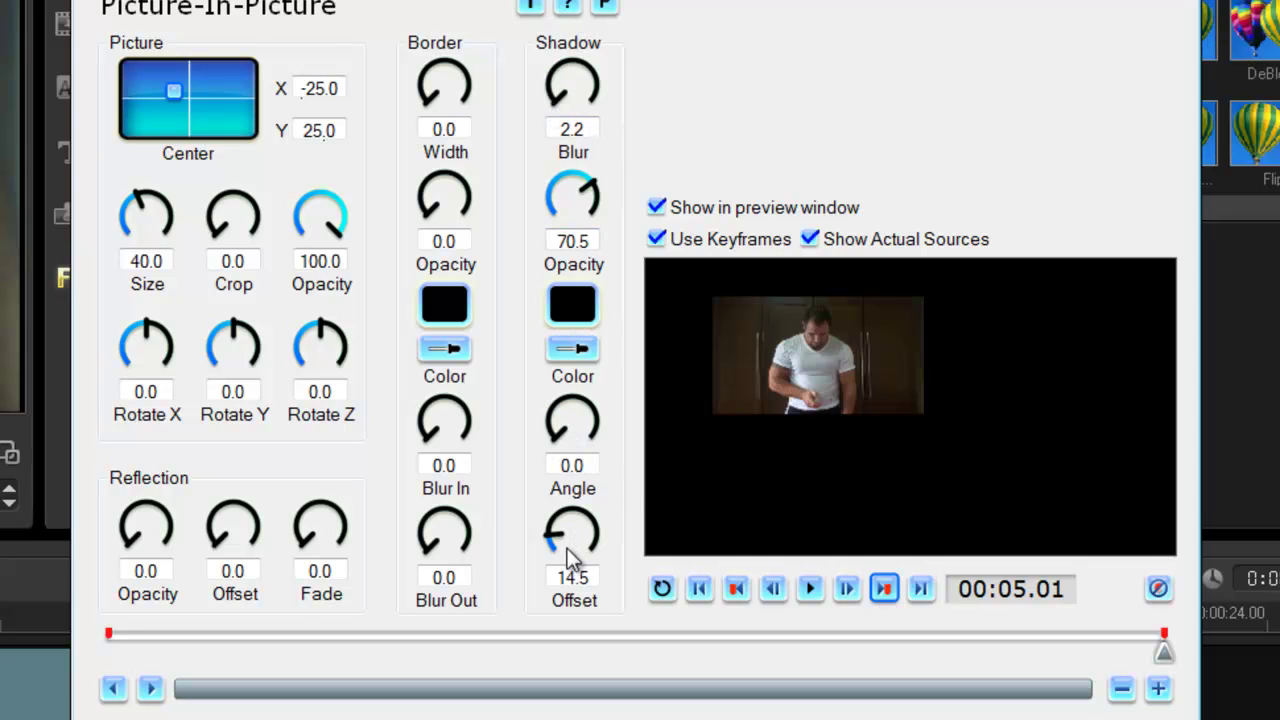
pyautogui.doubleClick(570, 545)
pyautogui.doubleClick(568, 200)
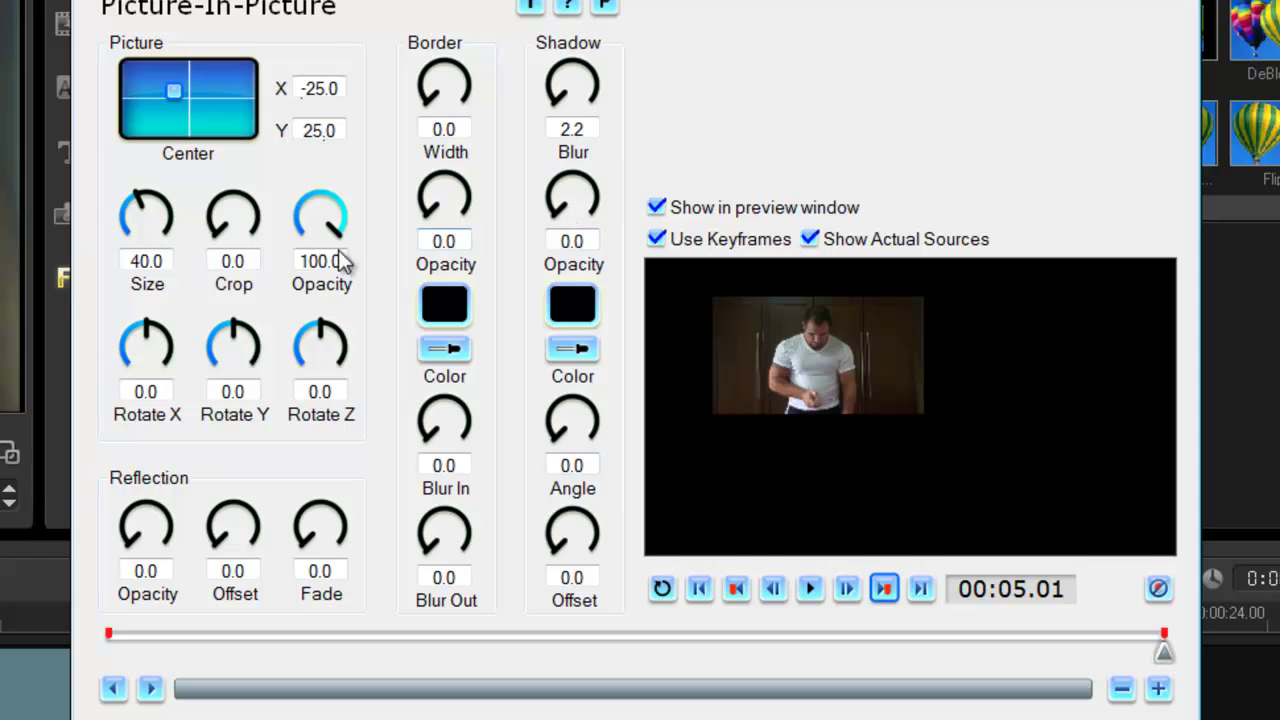
# Restore the last keyframe's picture Size to 100 and position to X 0, Y 0.
pyautogui.doubleClick(160, 231)
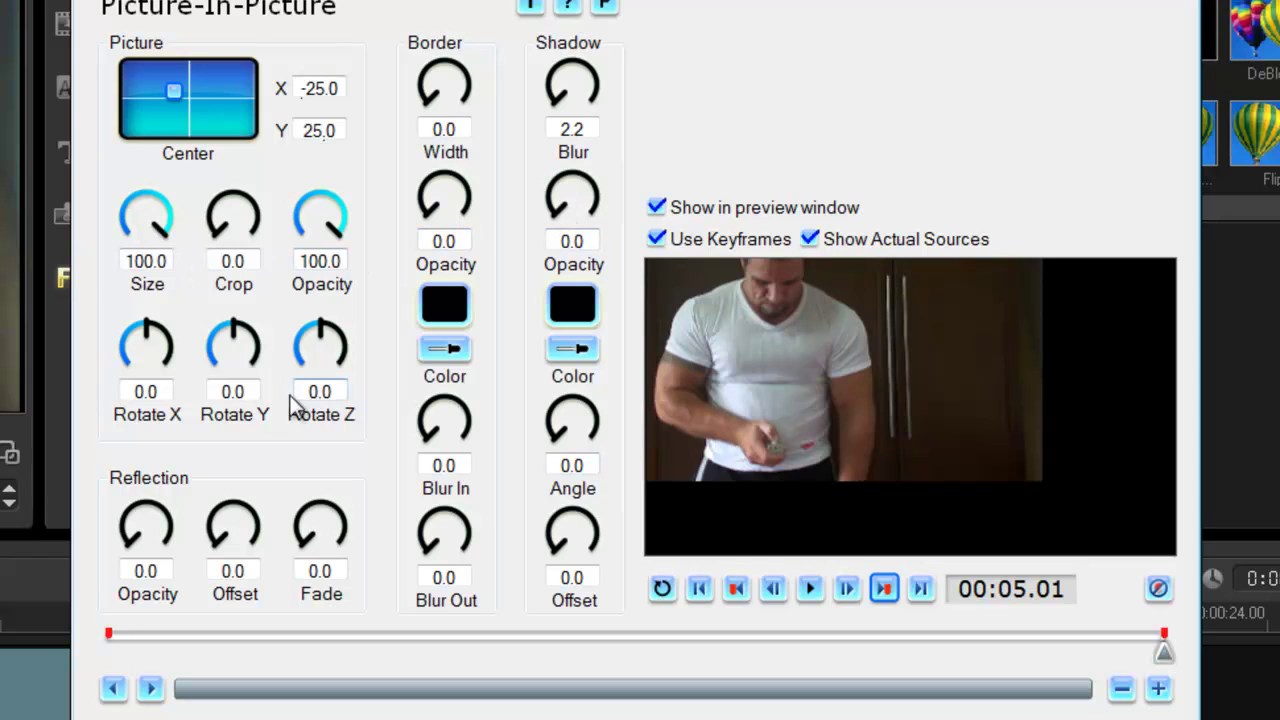
pyautogui.click(329, 90)
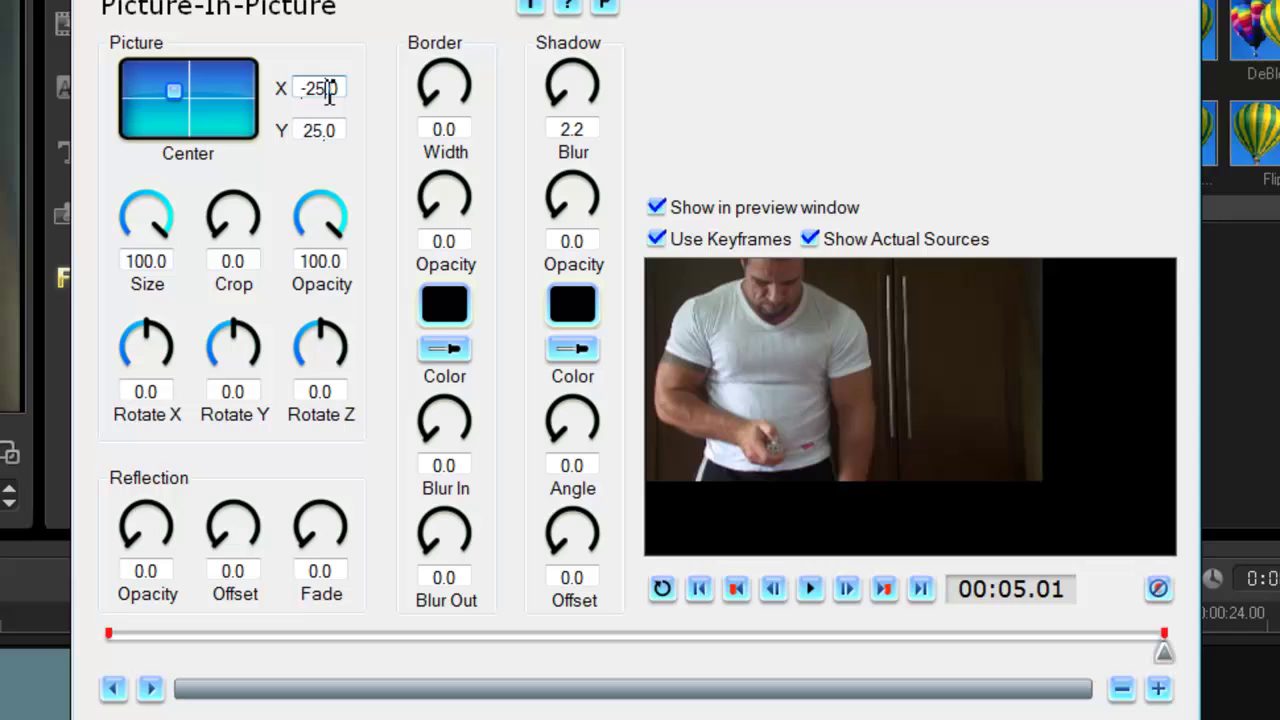
pyautogui.doubleClick(312, 88)
pyautogui.write('-0')
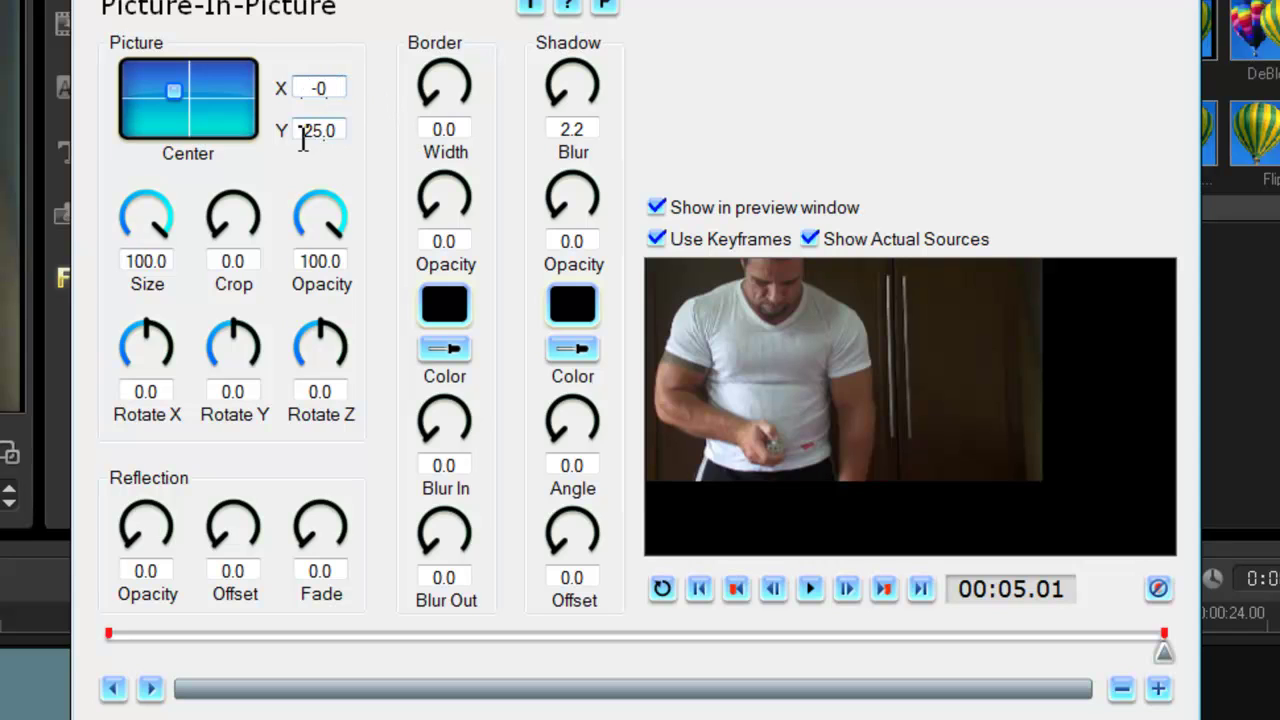
pyautogui.doubleClick(314, 138)
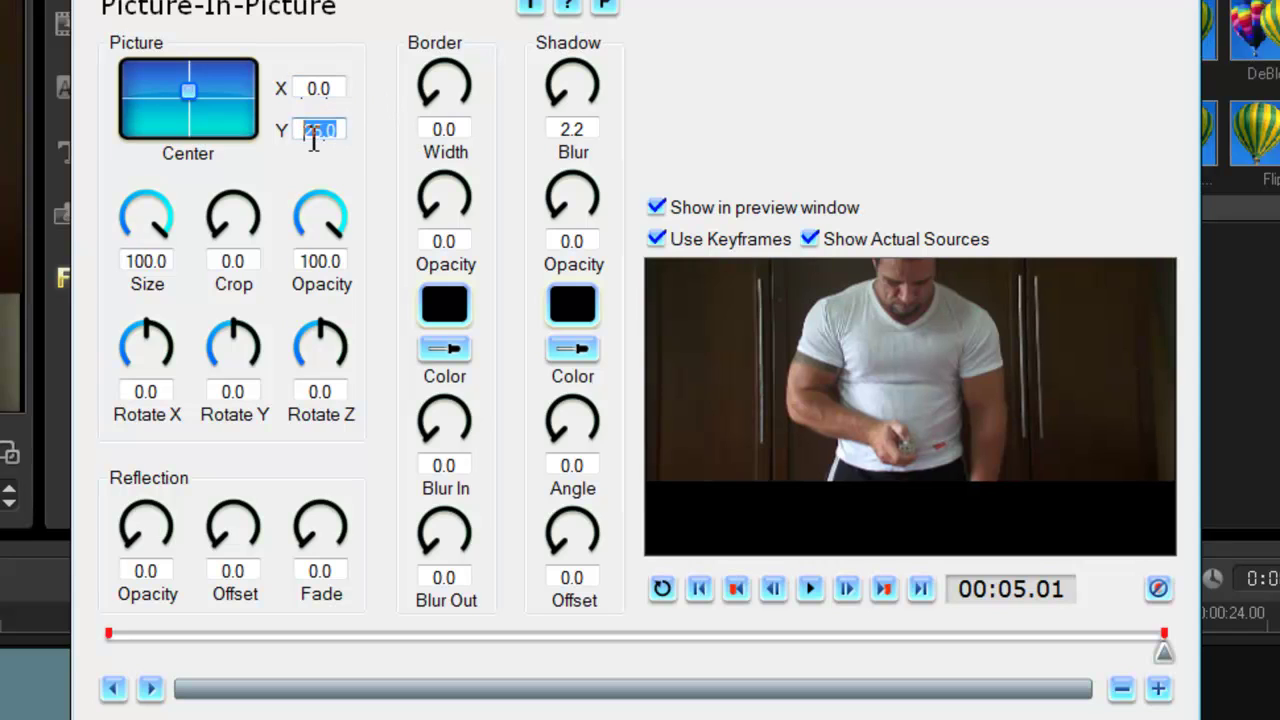
# Preview the Picture-In-Picture effect across the clip from start to end.
pyautogui.click(735, 589)
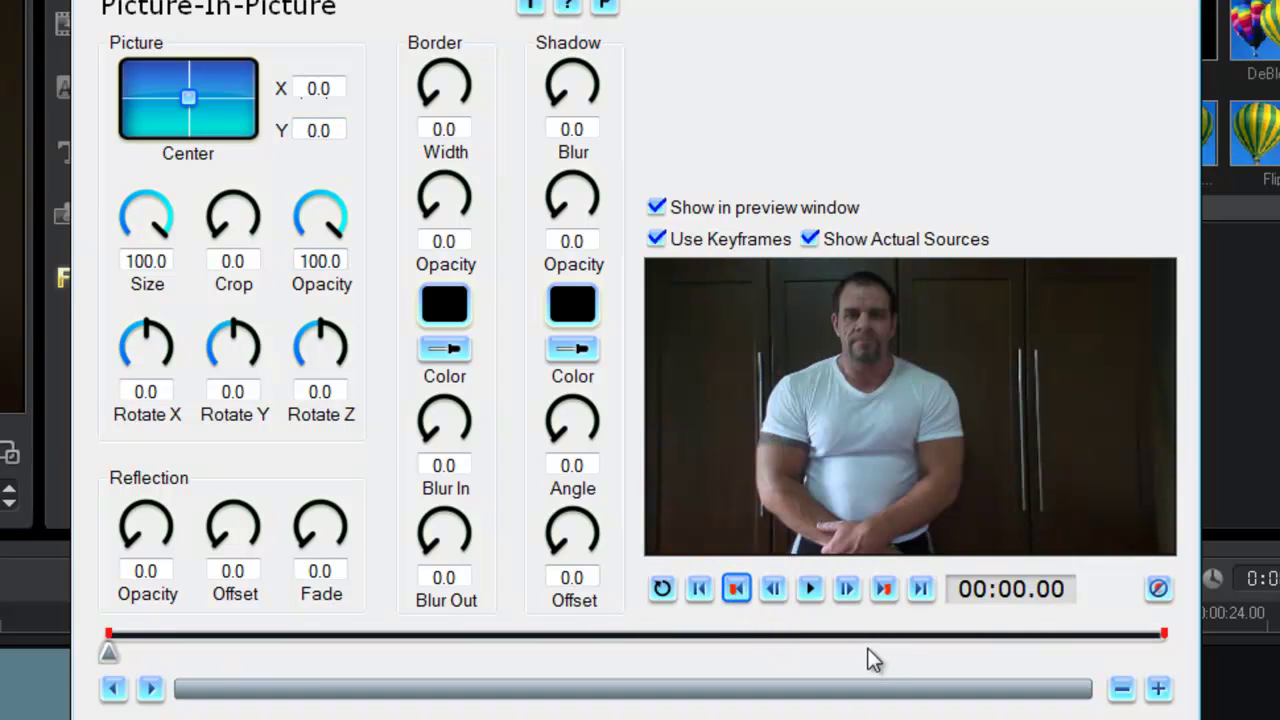
pyautogui.click(882, 592)
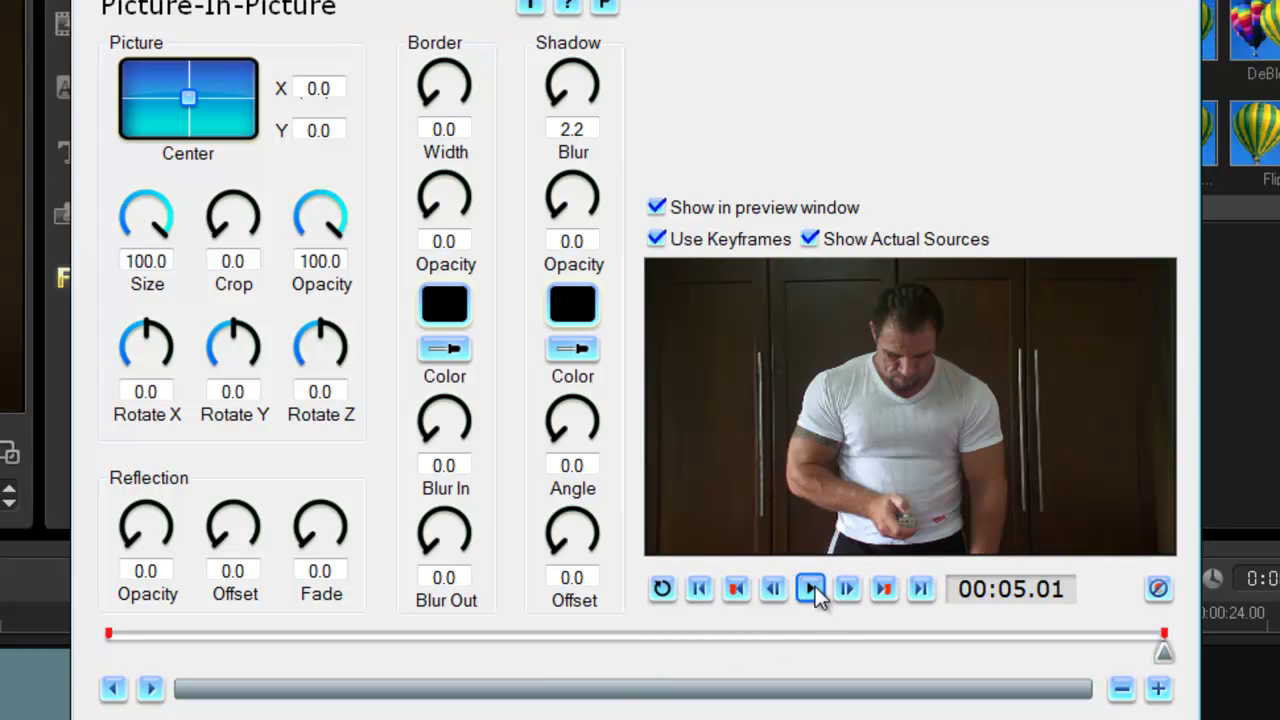
pyautogui.click(813, 588)
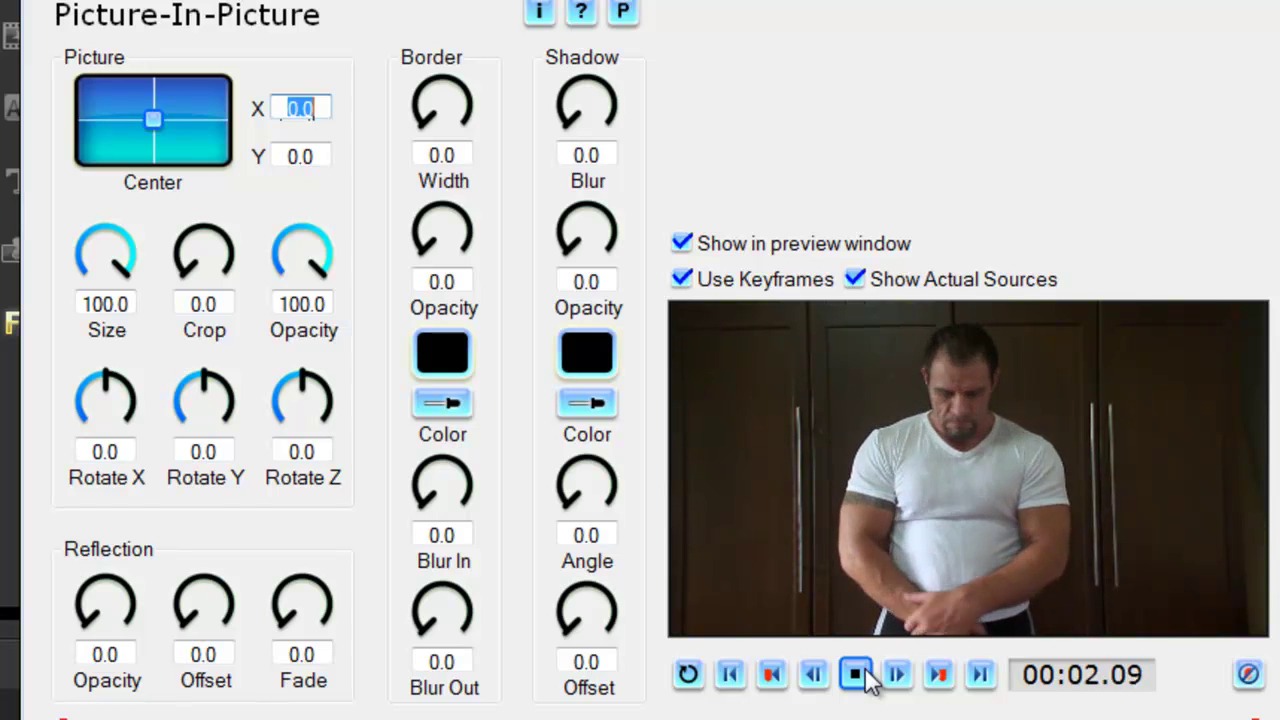
pyautogui.click(857, 675)
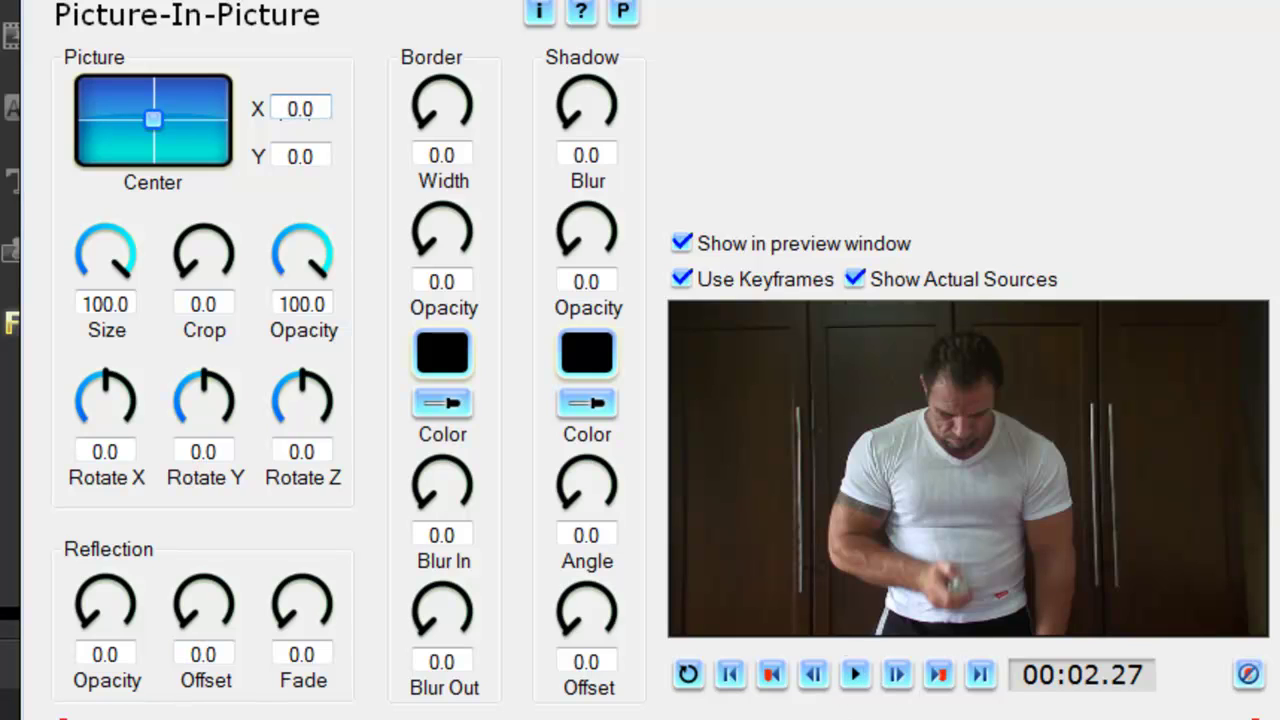
# Set Picture Opacity to 0 on the end keyframe at 00:05.01.
pyautogui.press('Left')
pyautogui.press('Left')
pyautogui.press('Left')
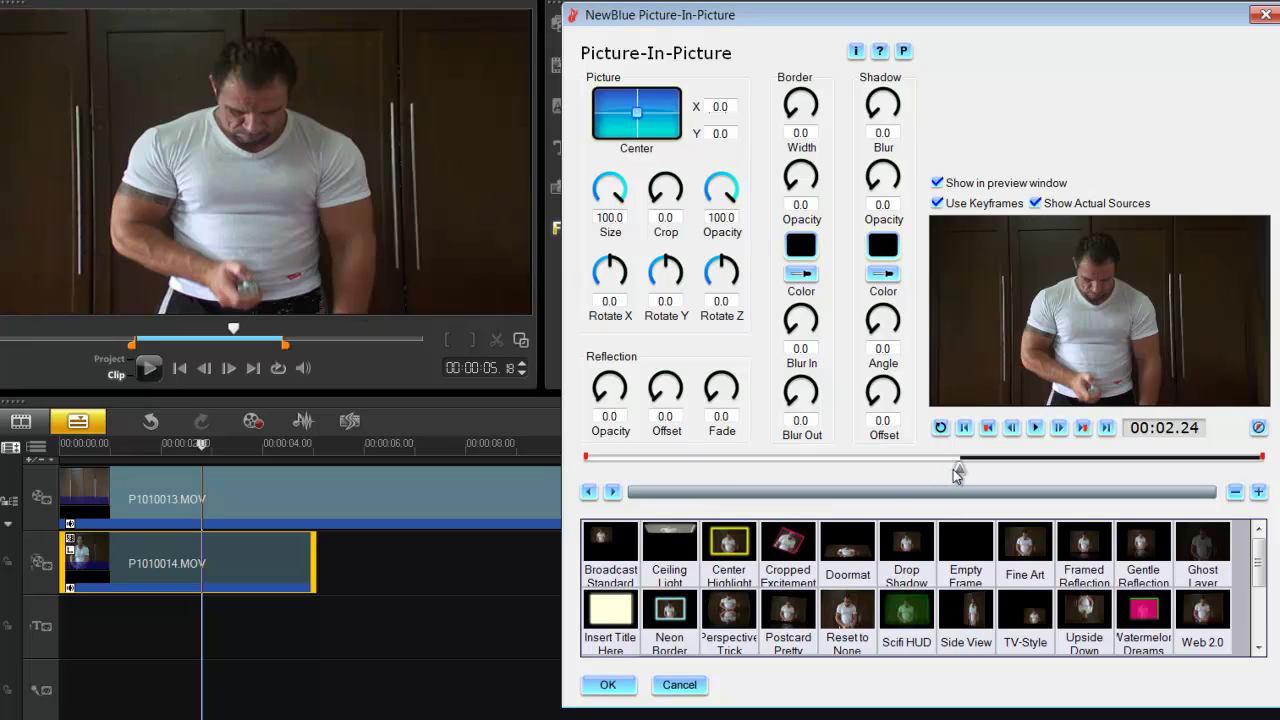
pyautogui.moveTo(958, 472); pyautogui.dragTo(1039, 492)
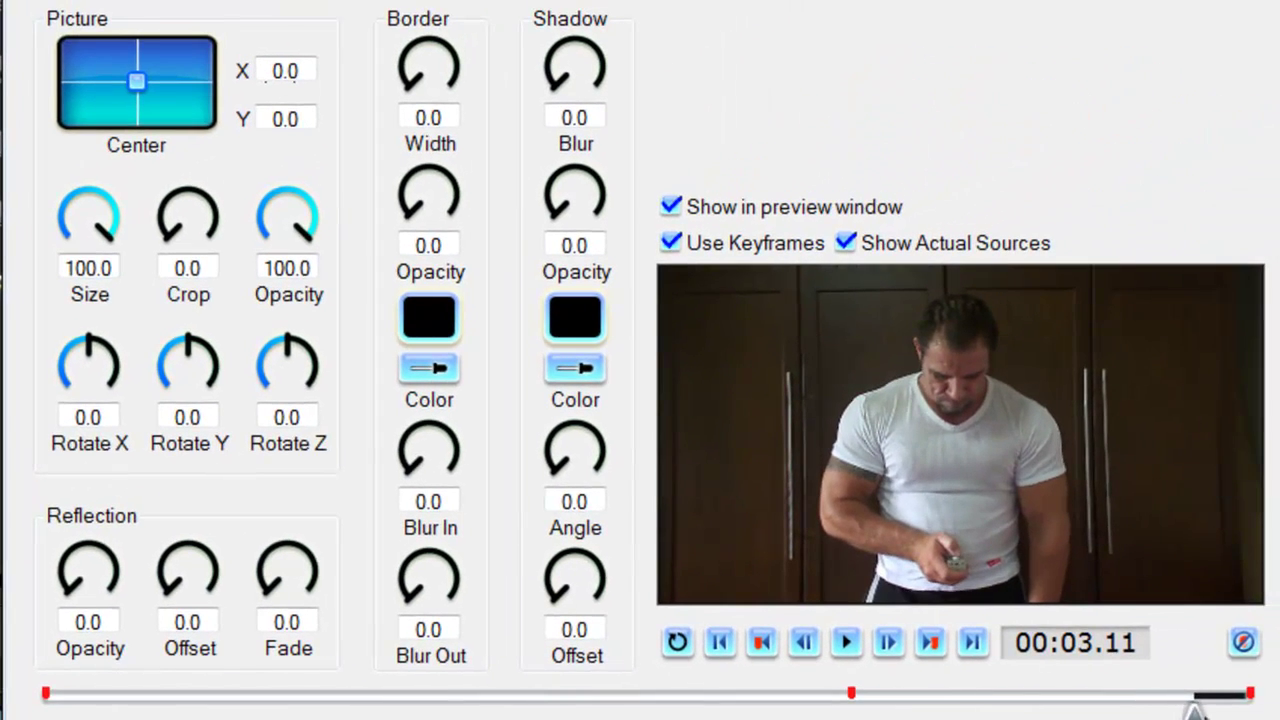
pyautogui.click(1279, 675)
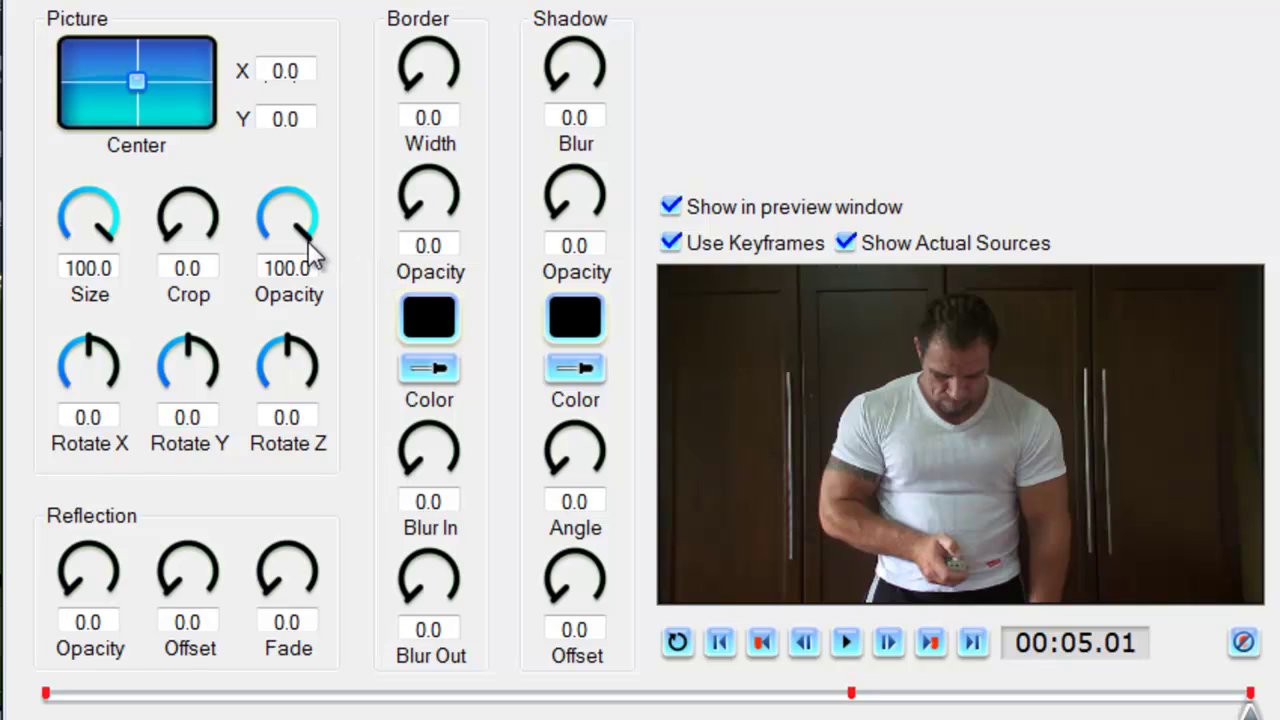
pyautogui.moveTo(308, 243); pyautogui.dragTo(268, 256)
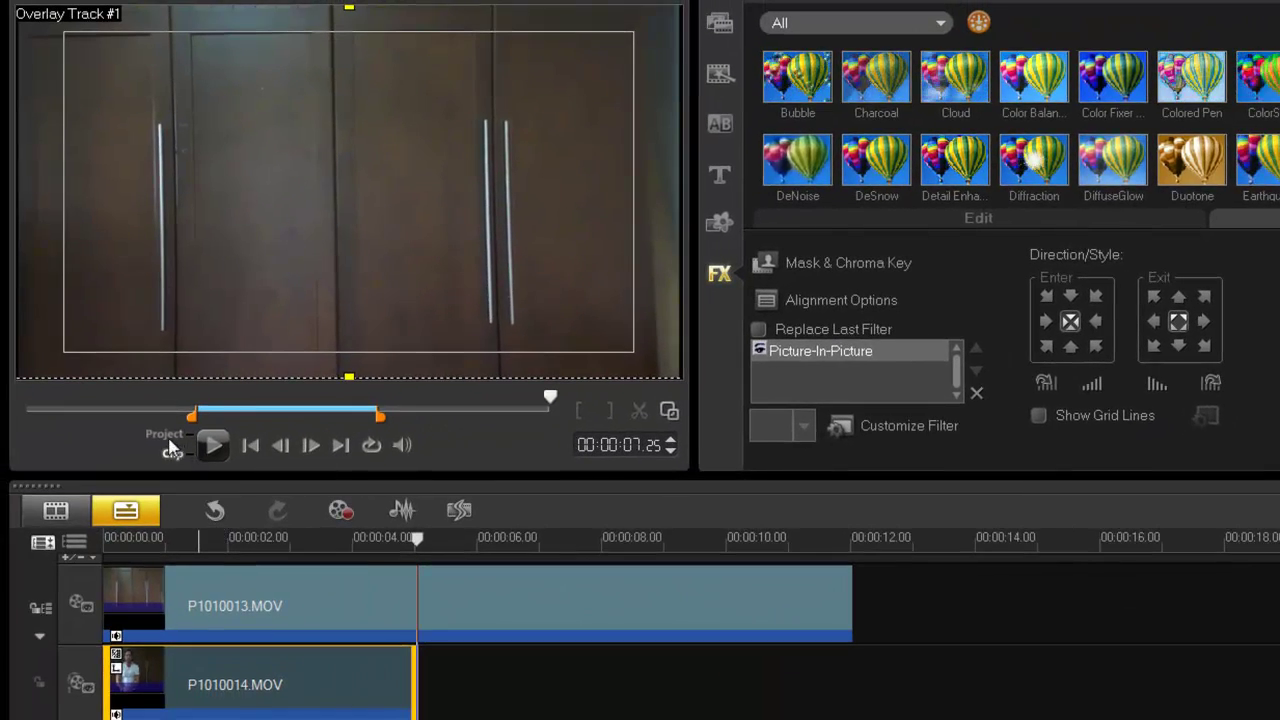
# Play the whole project from the start, then stop and select overlay clip P1010014.MOV.
pyautogui.click(160, 434)
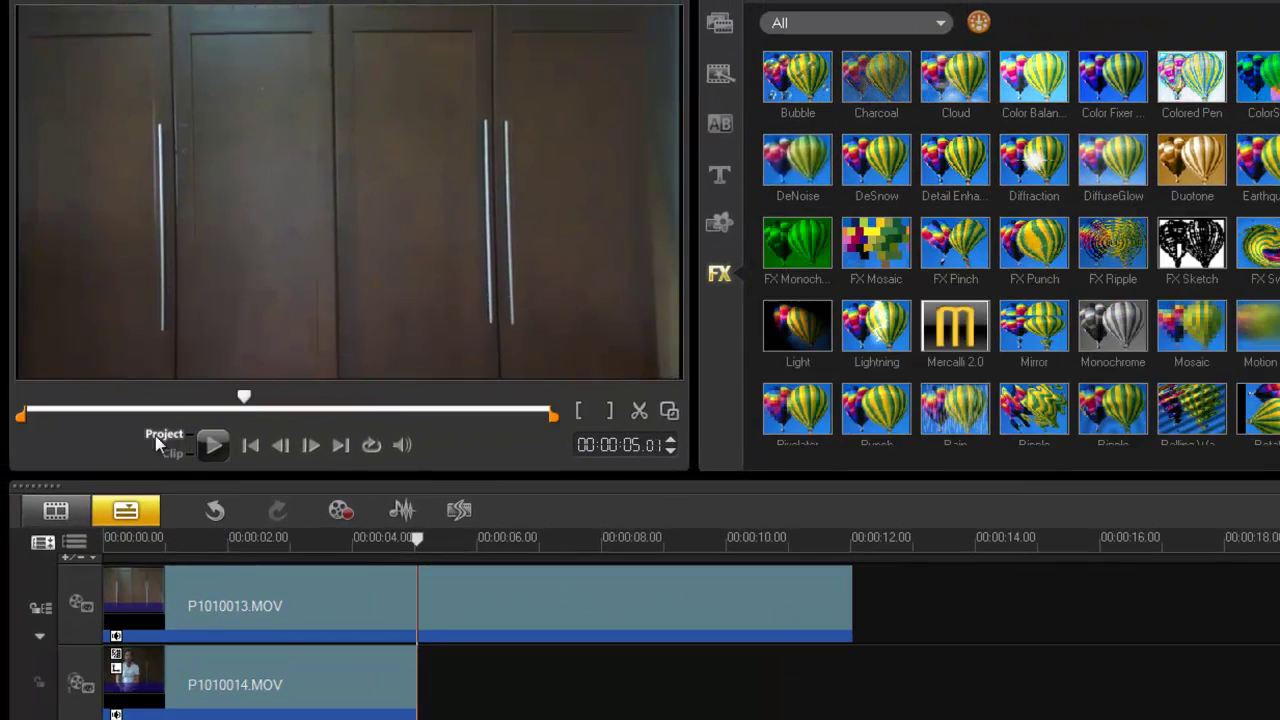
pyautogui.click(251, 446)
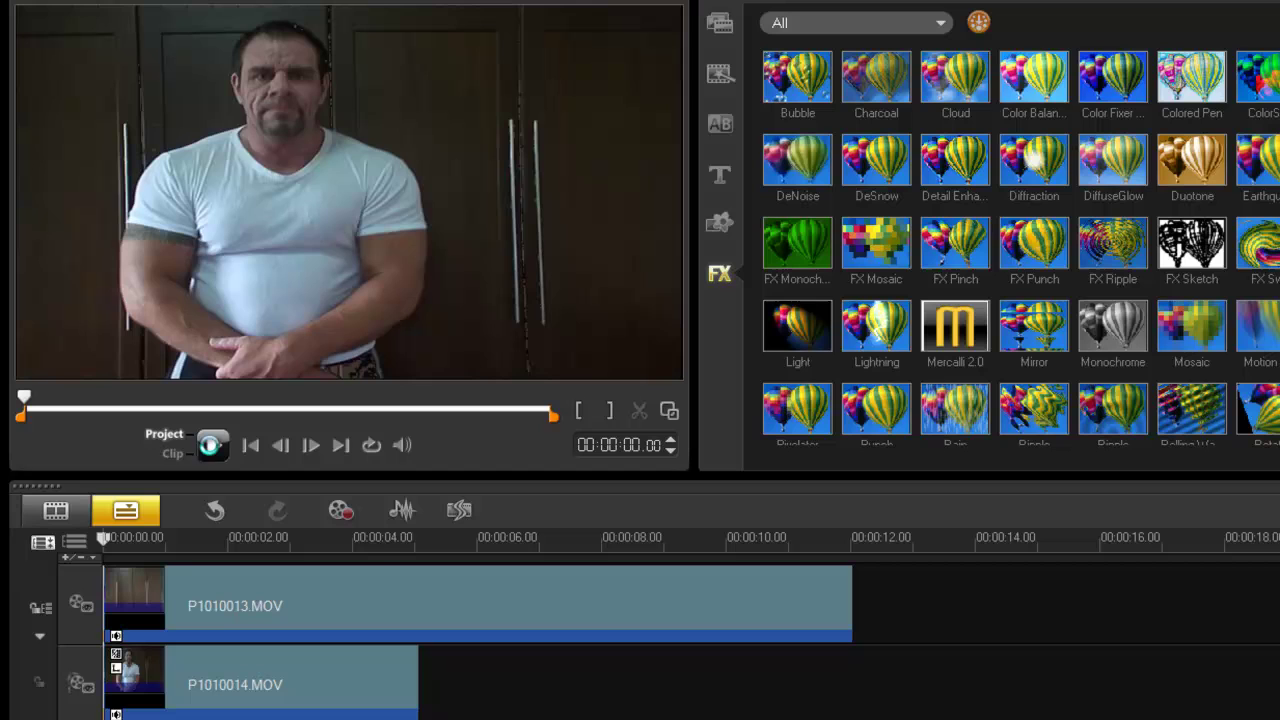
pyautogui.click(213, 448)
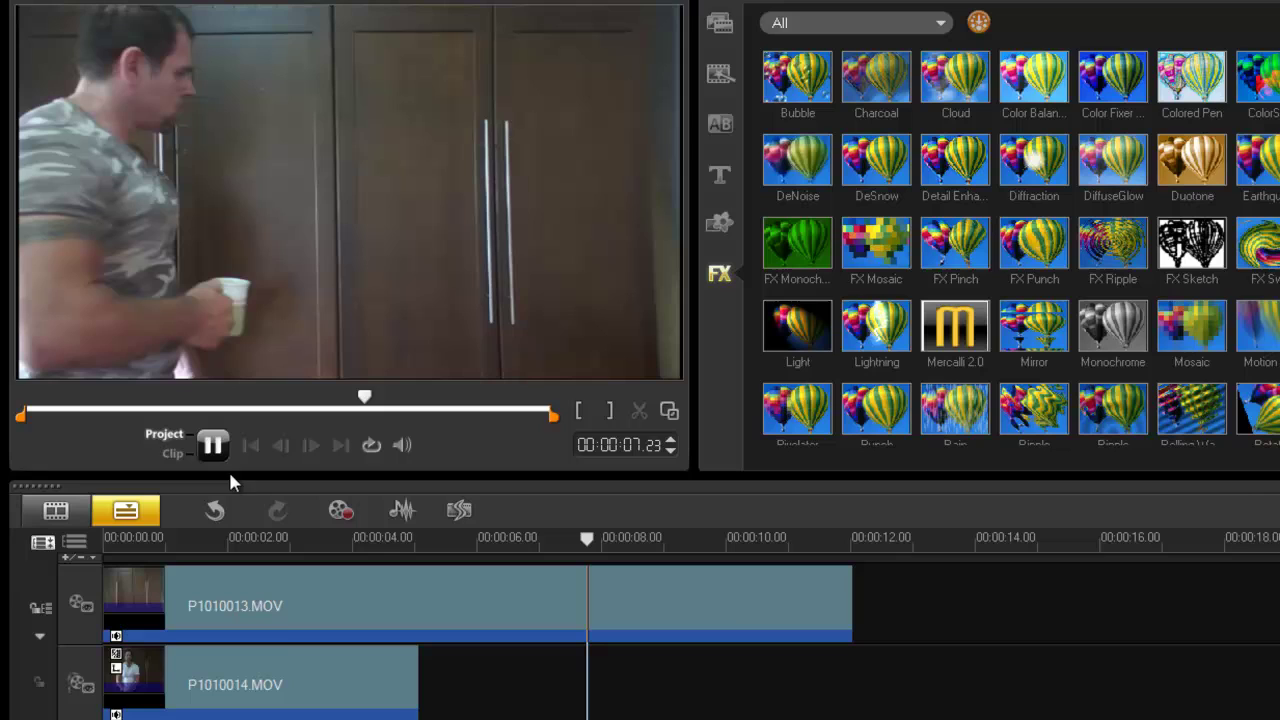
pyautogui.click(296, 684)
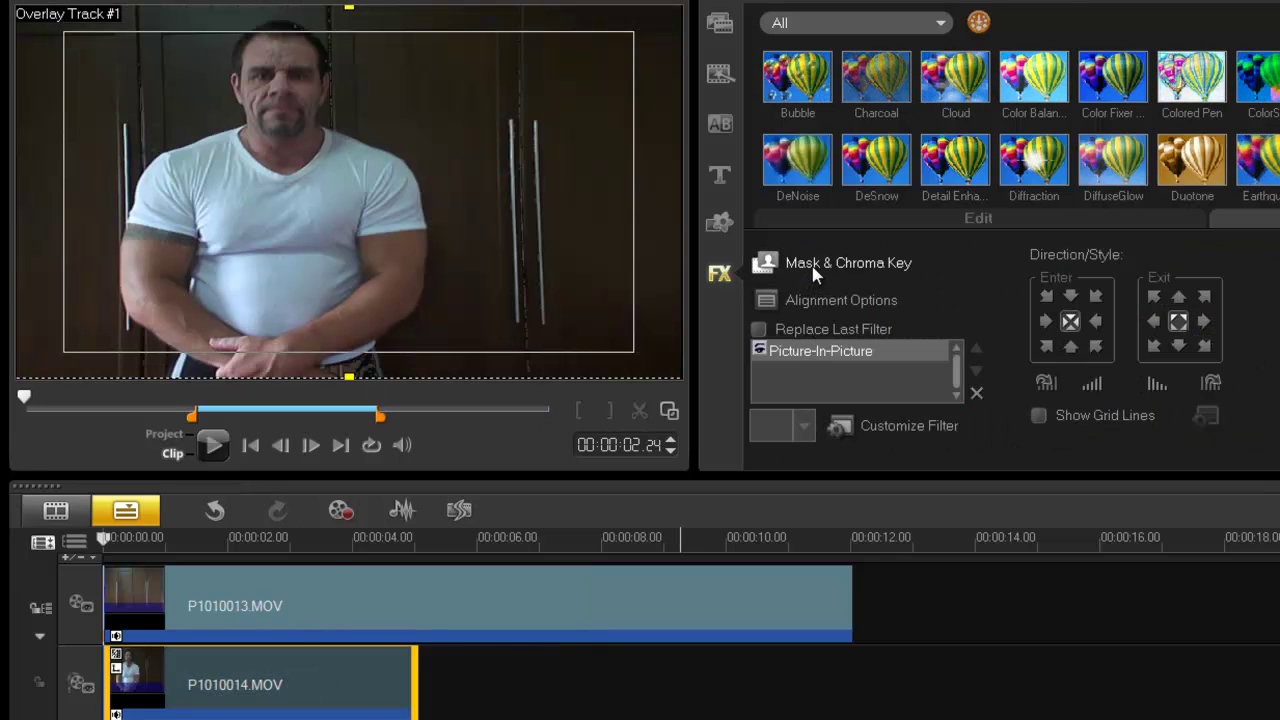
# Lower the overlay clip's Chroma Key Similarity from 3 to 0.
pyautogui.click(813, 268)
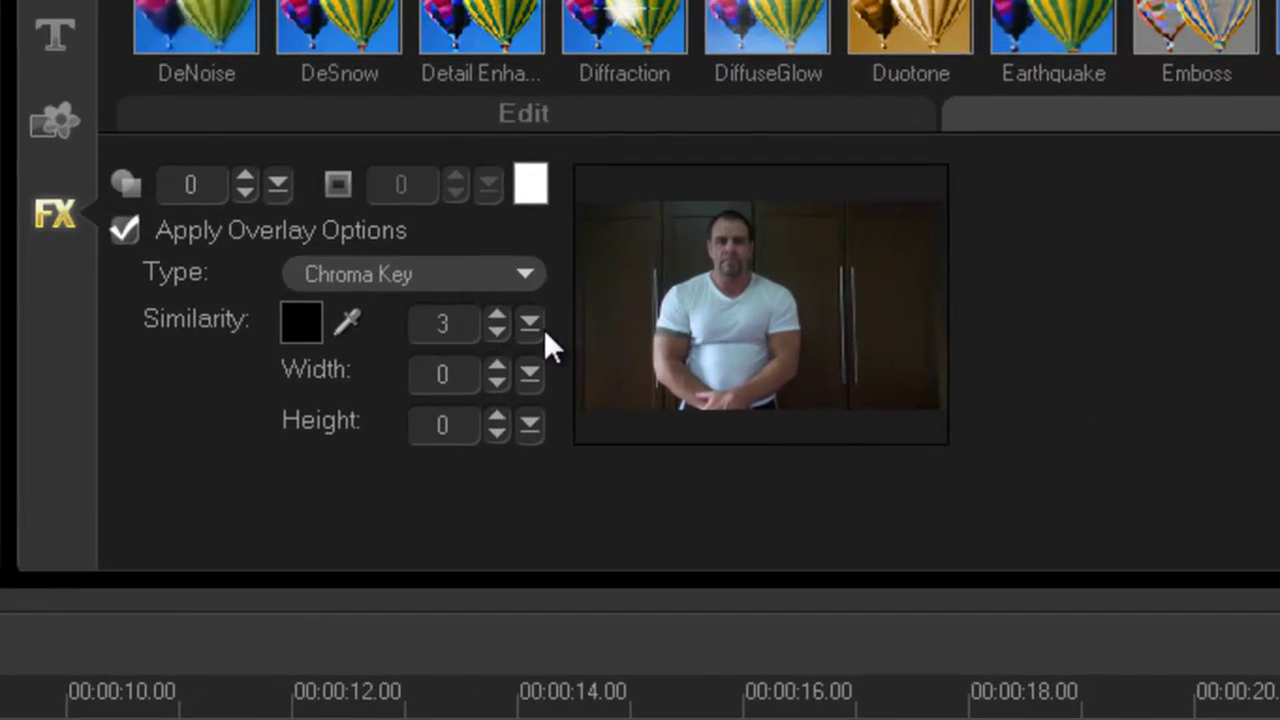
pyautogui.moveTo(981, 333); pyautogui.dragTo(980, 345)
pyautogui.moveTo(527, 345); pyautogui.dragTo(513, 362)
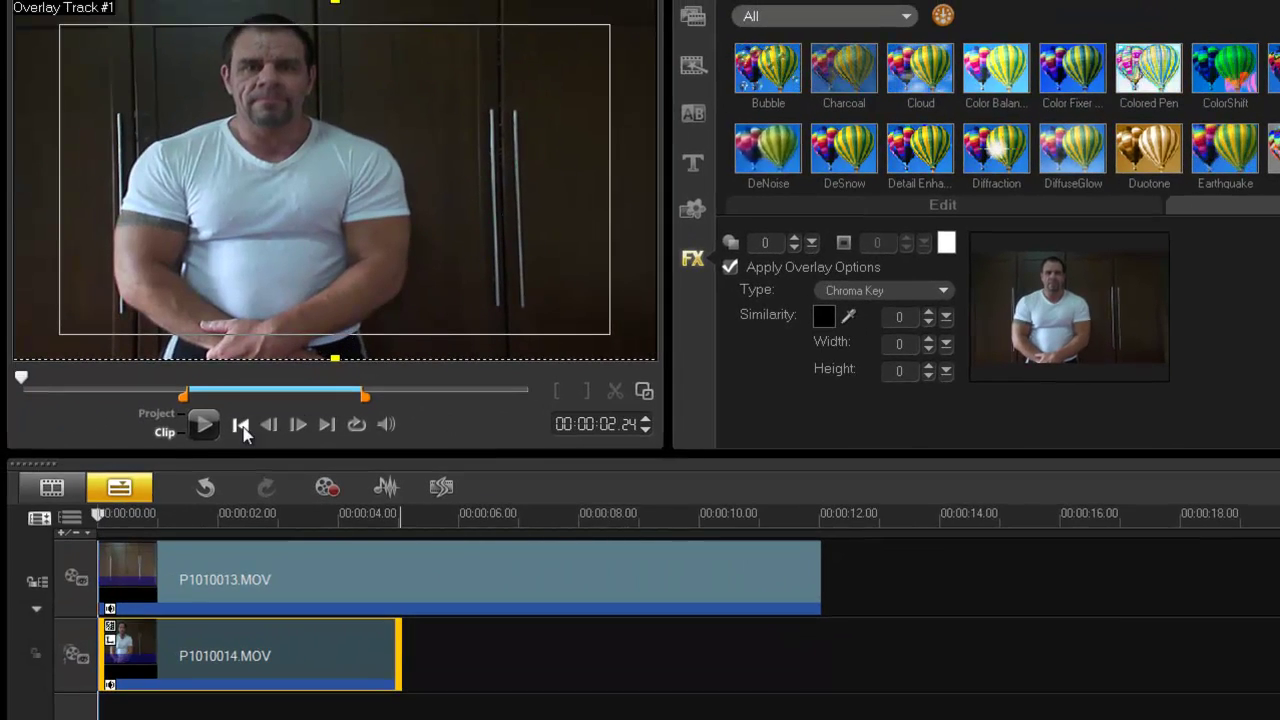
# Play the project from its start to check the man vanishing, then pause.
pyautogui.click(165, 414)
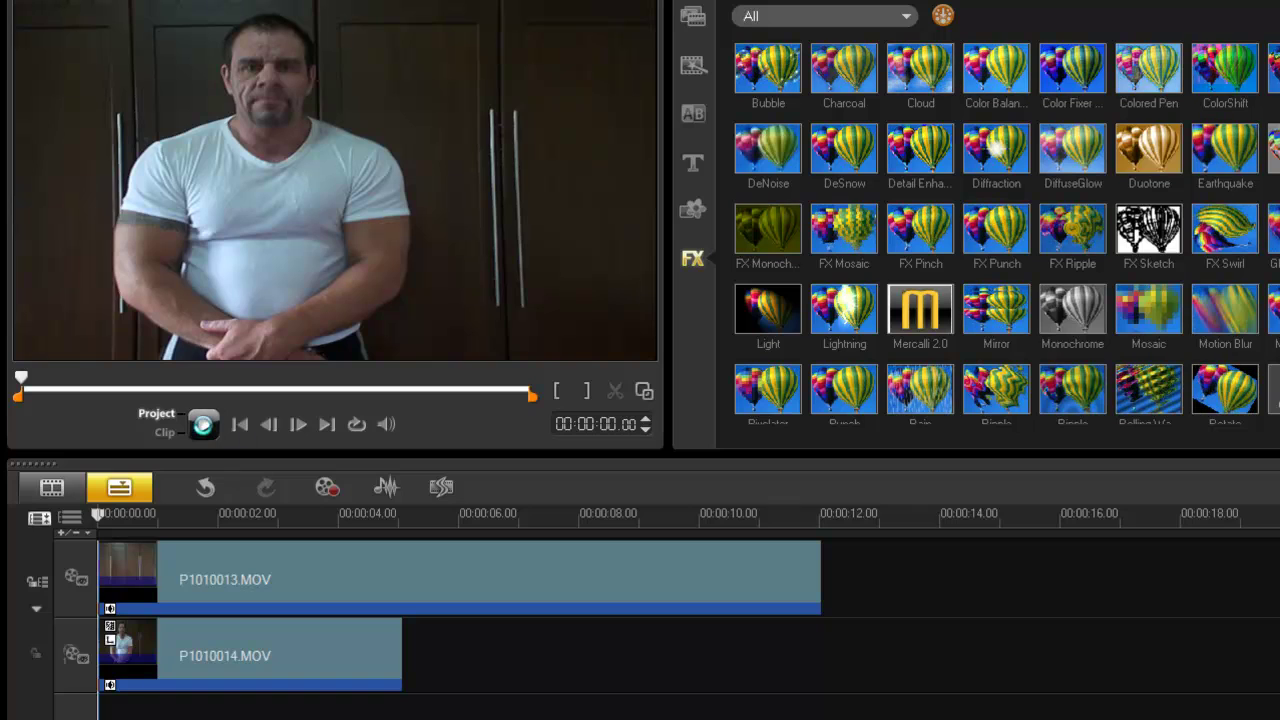
pyautogui.click(203, 424)
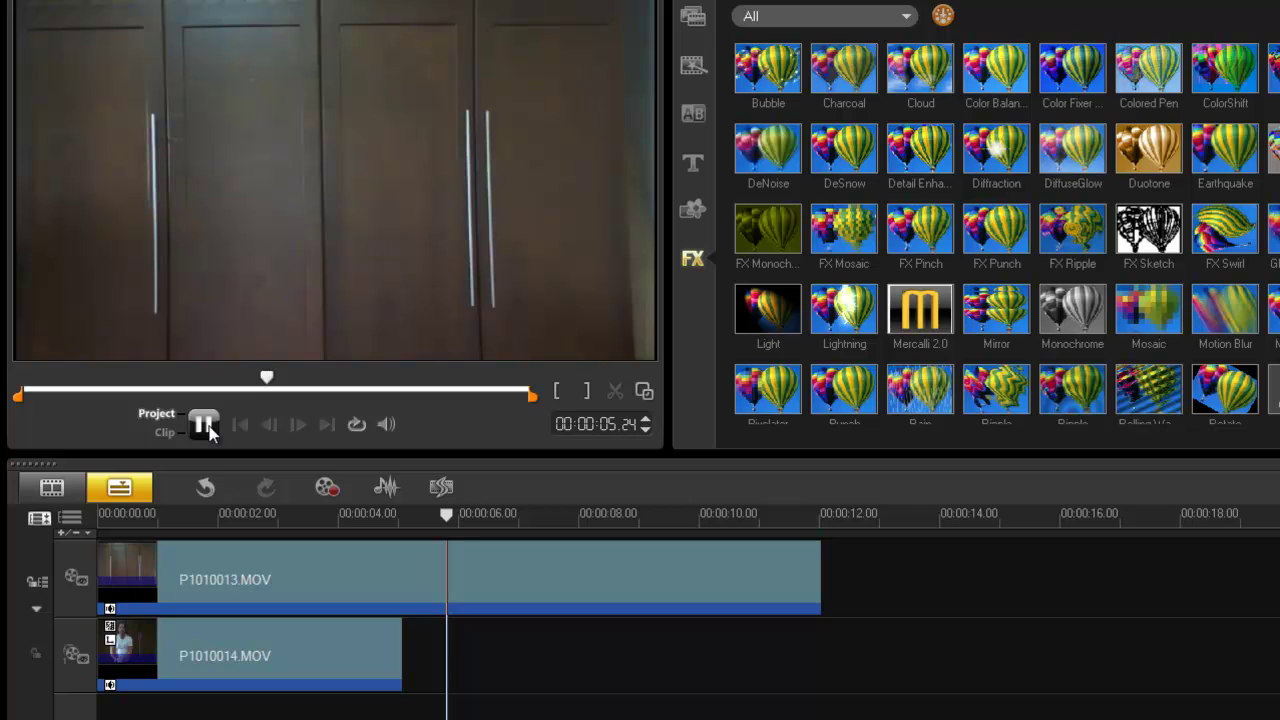
pyautogui.click(203, 424)
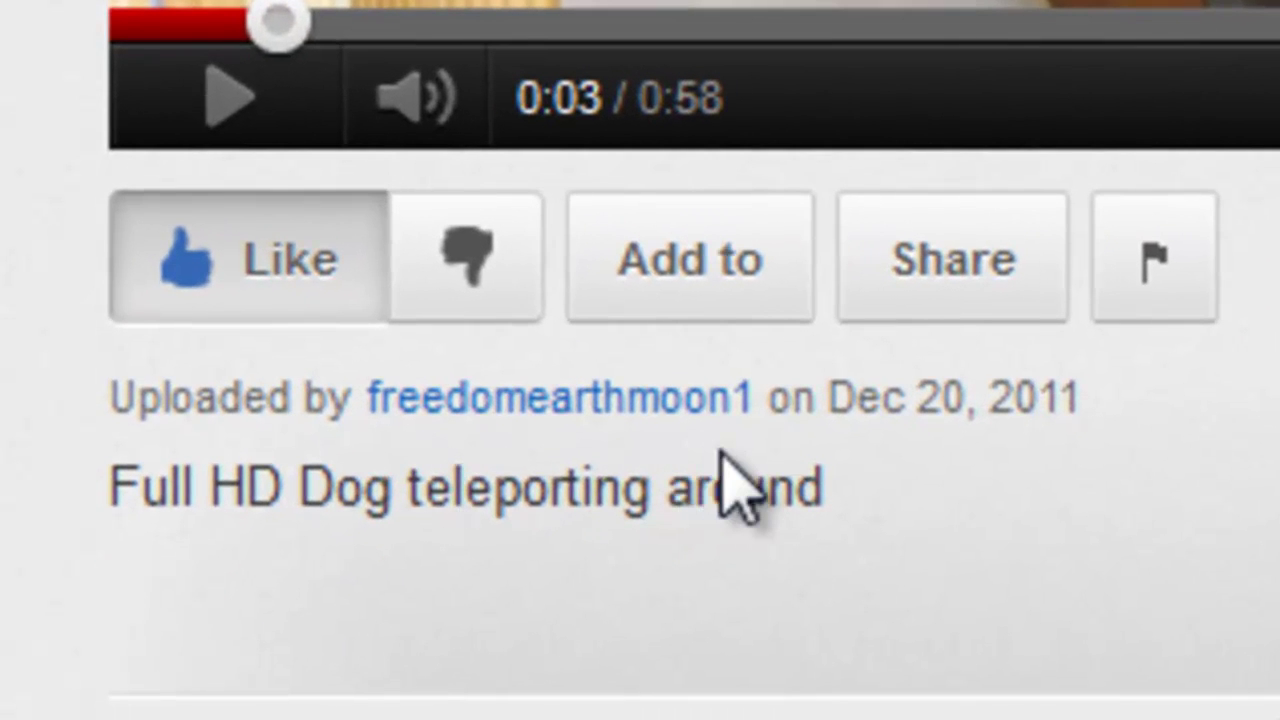
# Show the volume control on the paused 'Full HD Dog teleporting around' video at 0:03.
pyautogui.moveTo(439, 136)
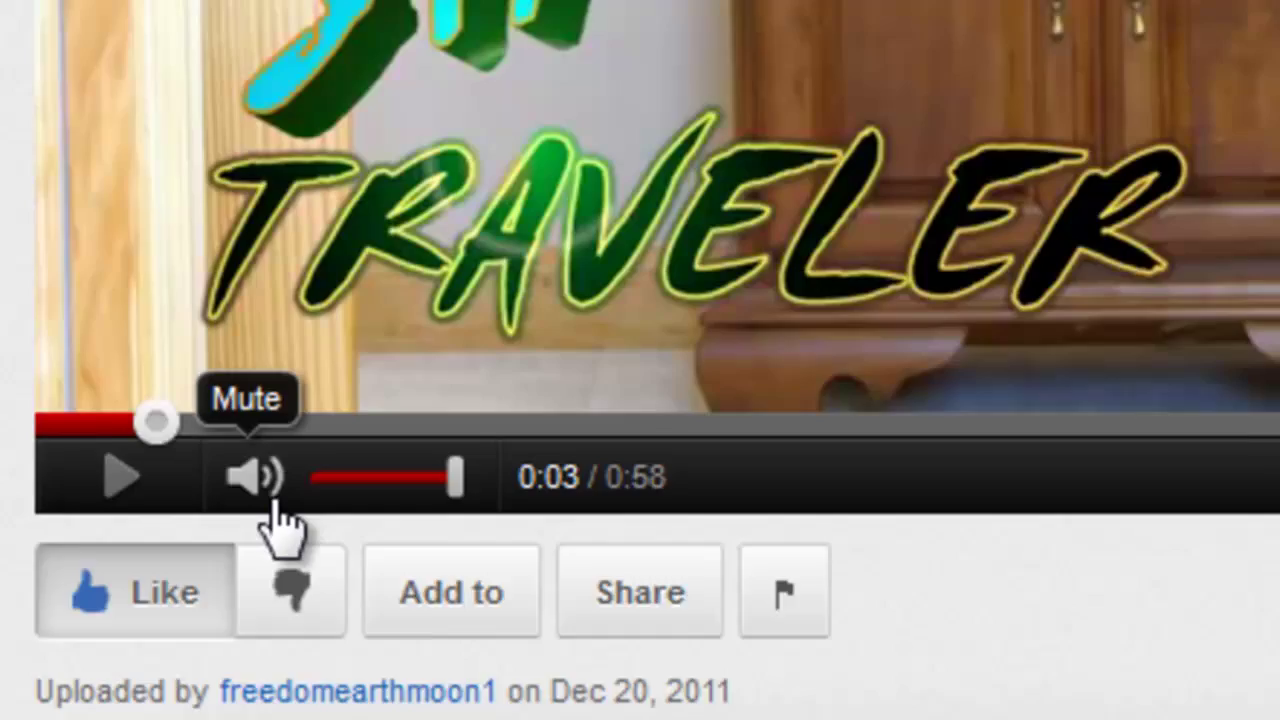